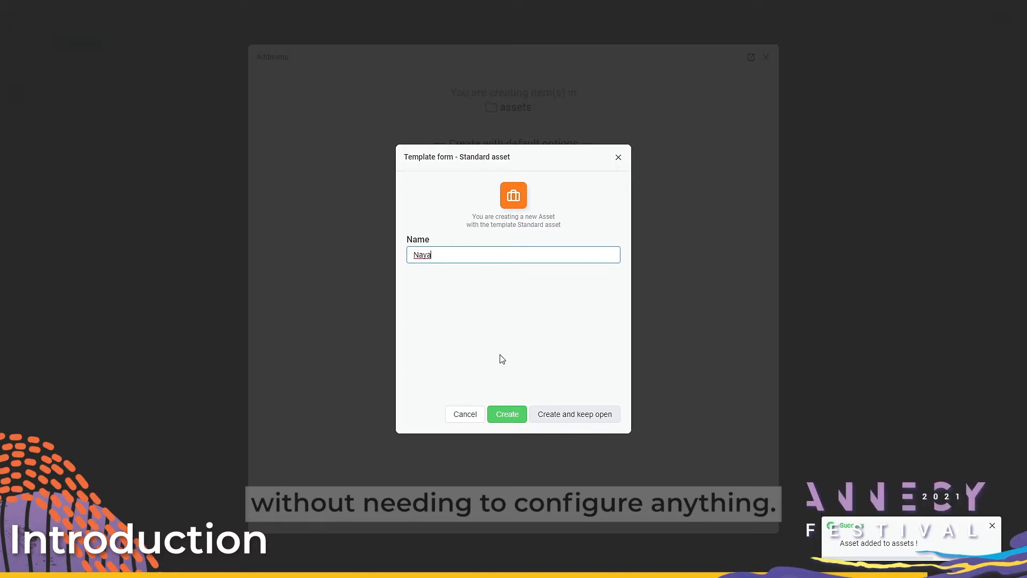
# Step: Create a standard asset named Naya in the assets folder
pyautogui.click(507, 414)
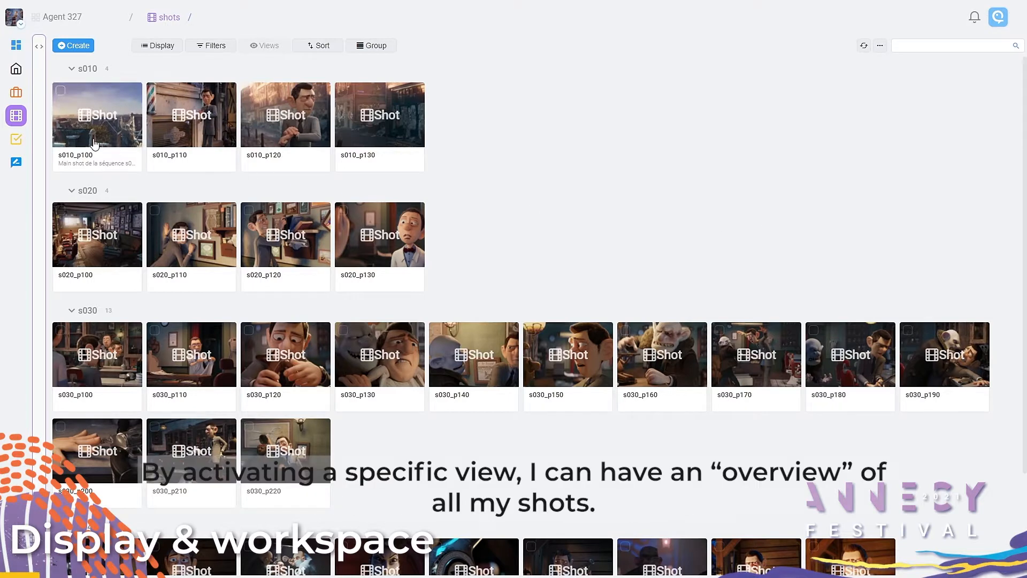
# Step: Review the shots in the Shots overview workspace with all sequences expanded, and in the Layout workspace with its priority groups expanded
pyautogui.click(39, 46)
pyautogui.click(74, 134)
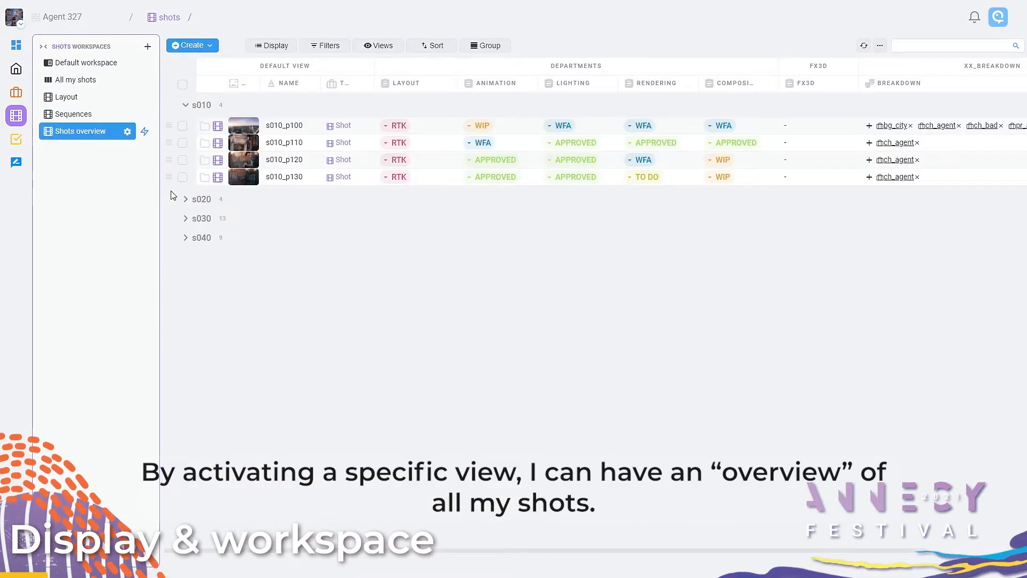
pyautogui.click(185, 200)
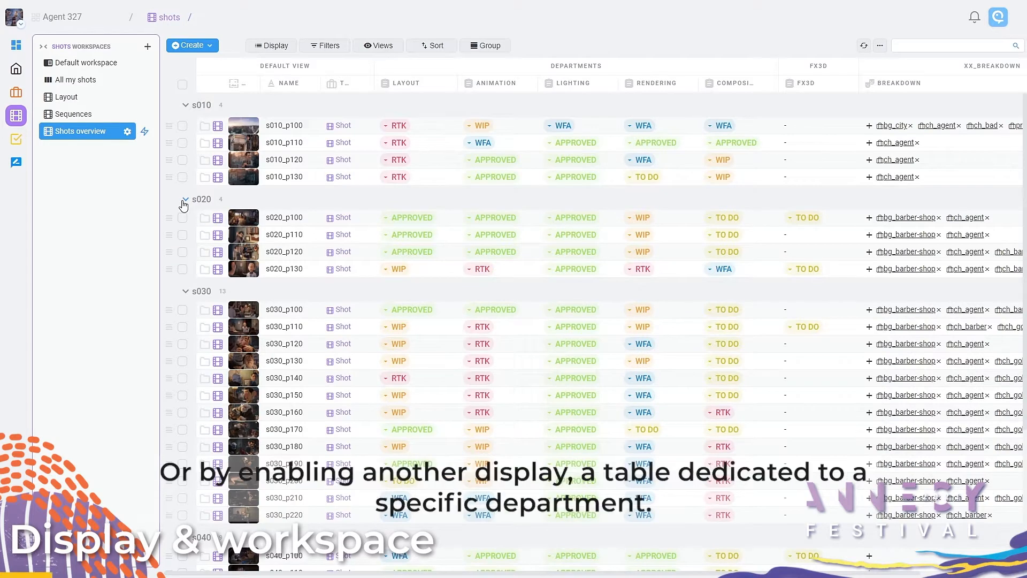
pyautogui.click(73, 99)
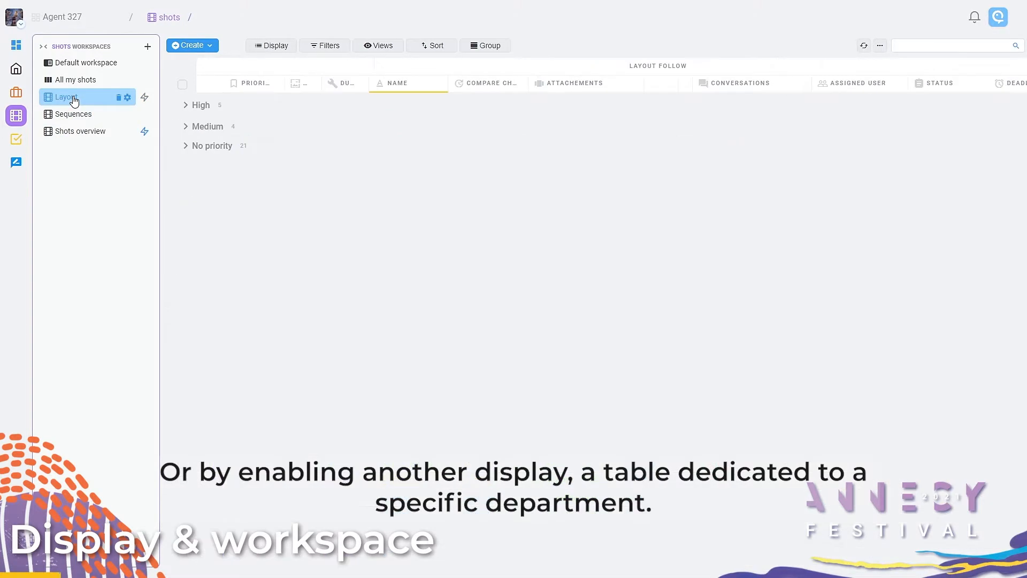
pyautogui.click(185, 108)
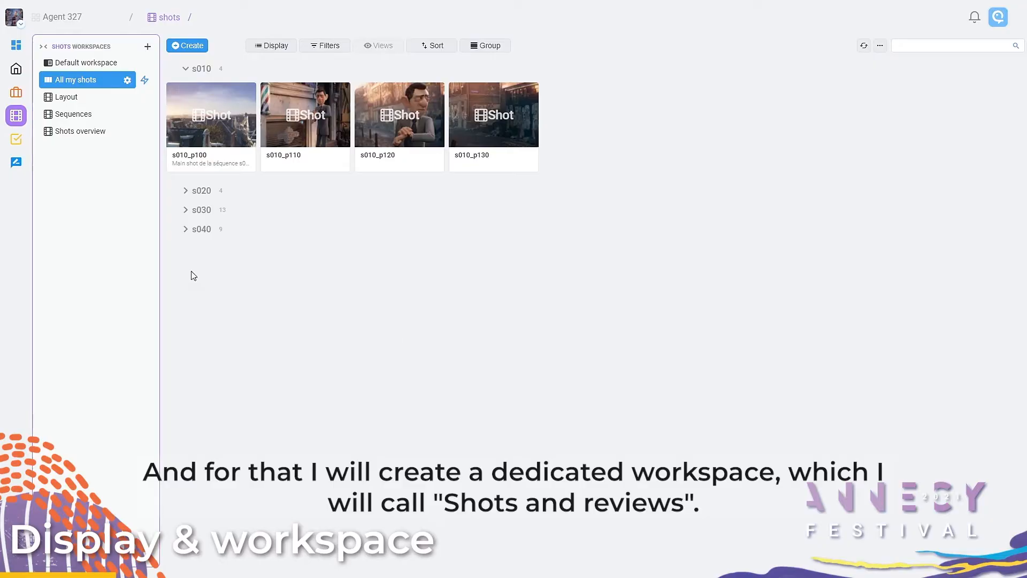
# Step: Create a new default workspace named Shots & Review for the shots
pyautogui.click(146, 46)
pyautogui.click(527, 198)
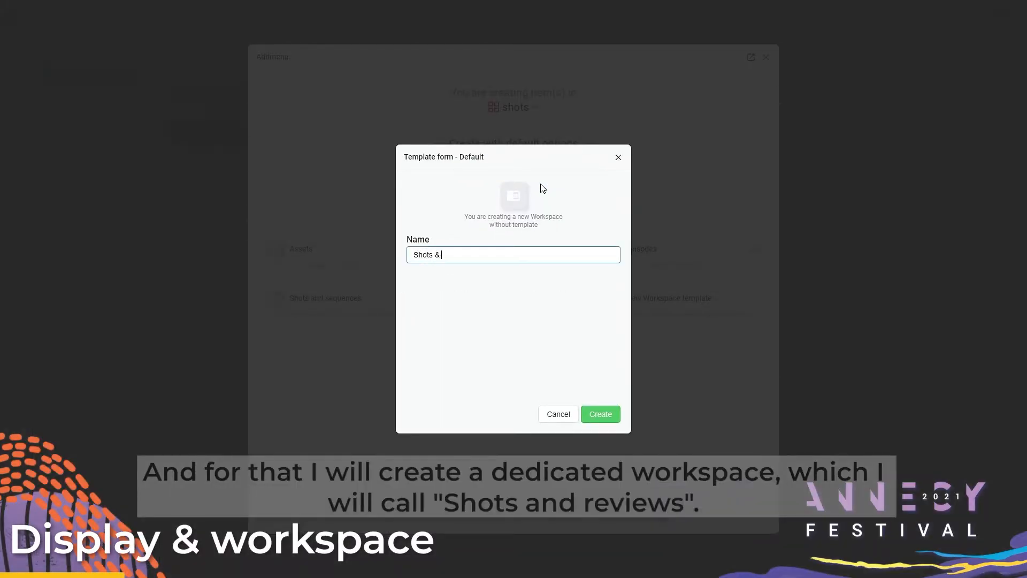
pyautogui.press('Return')
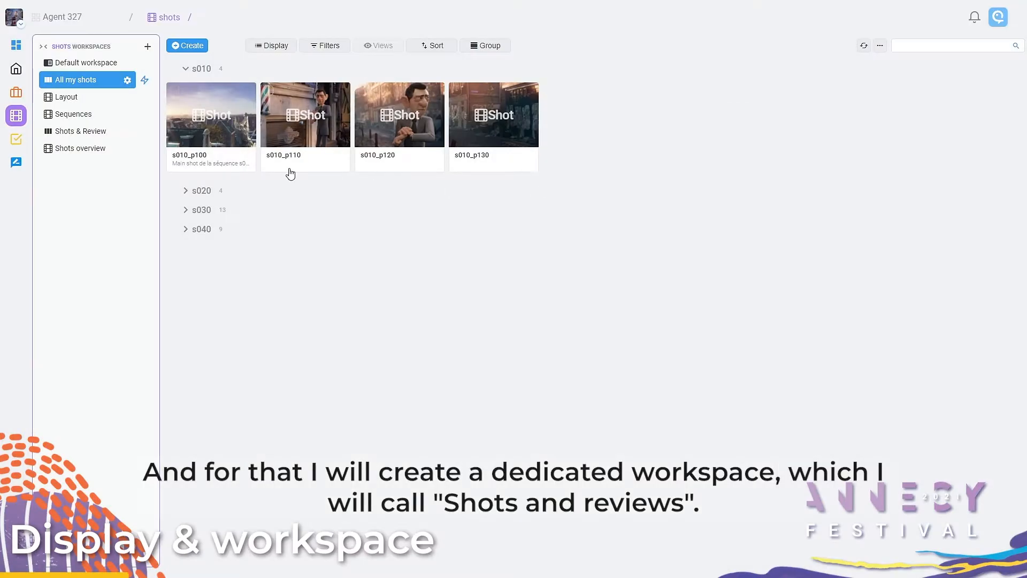
# Step: Quick-configure the Shots & Review workspace from a specific item, picking one of the shots as the reference
pyautogui.click(105, 133)
pyautogui.click(127, 132)
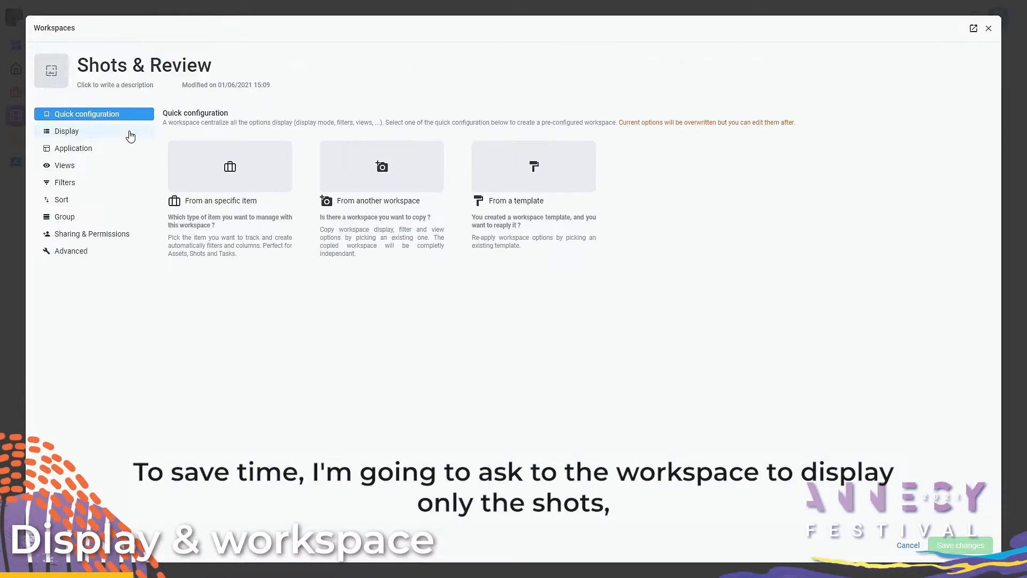
pyautogui.click(203, 183)
pyautogui.click(278, 303)
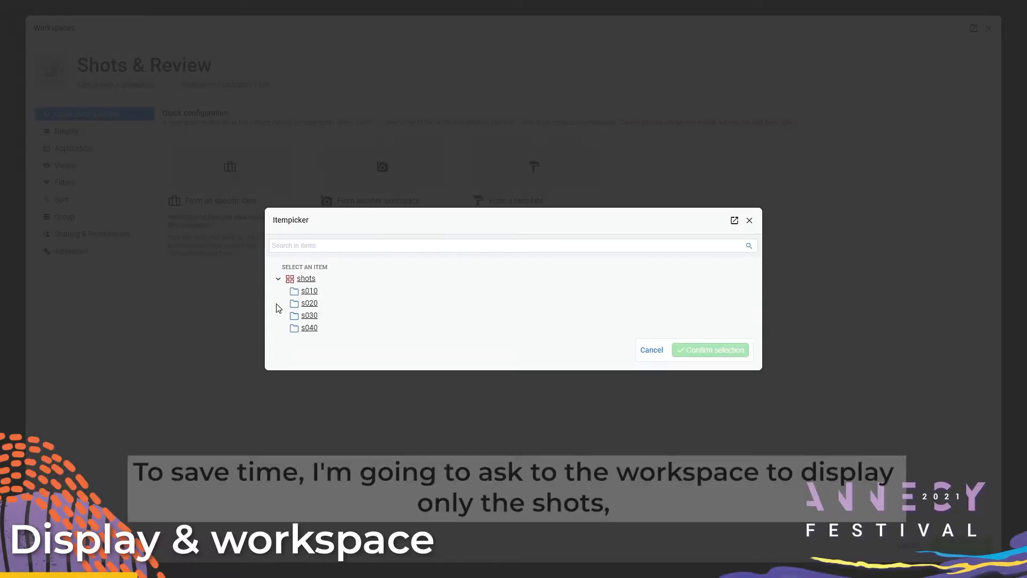
pyautogui.click(282, 293)
pyautogui.click(312, 294)
pyautogui.click(696, 376)
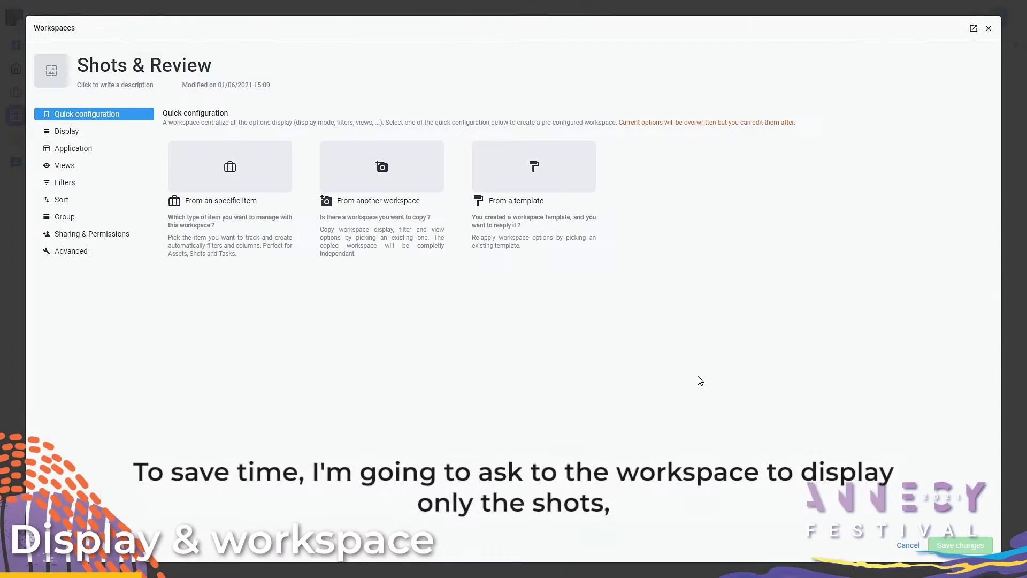
# Step: Change the second quick filter condition of the workspace from Type to Child status
pyautogui.click(66, 186)
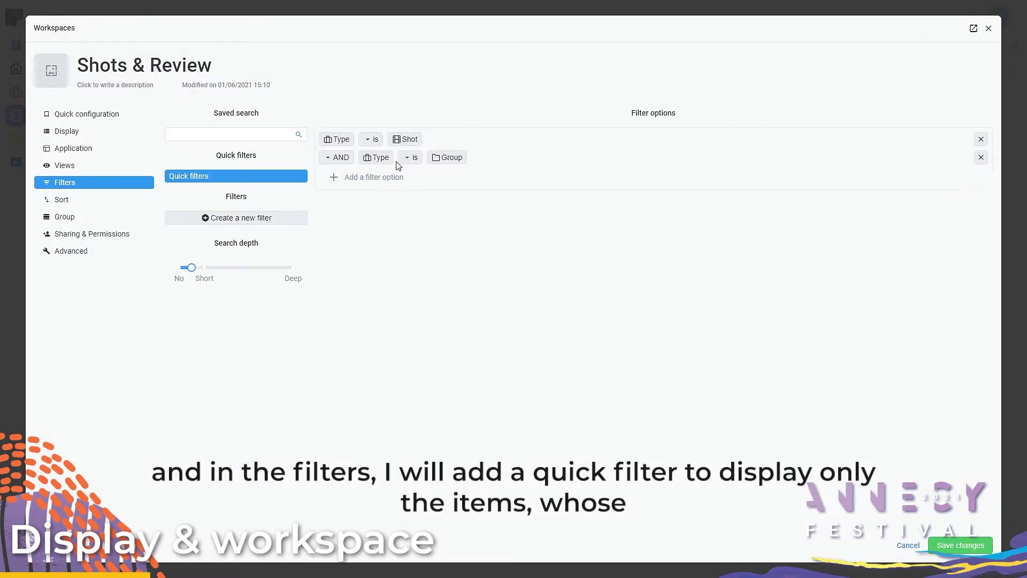
pyautogui.click(380, 165)
pyautogui.scroll(-5, 386, 218)
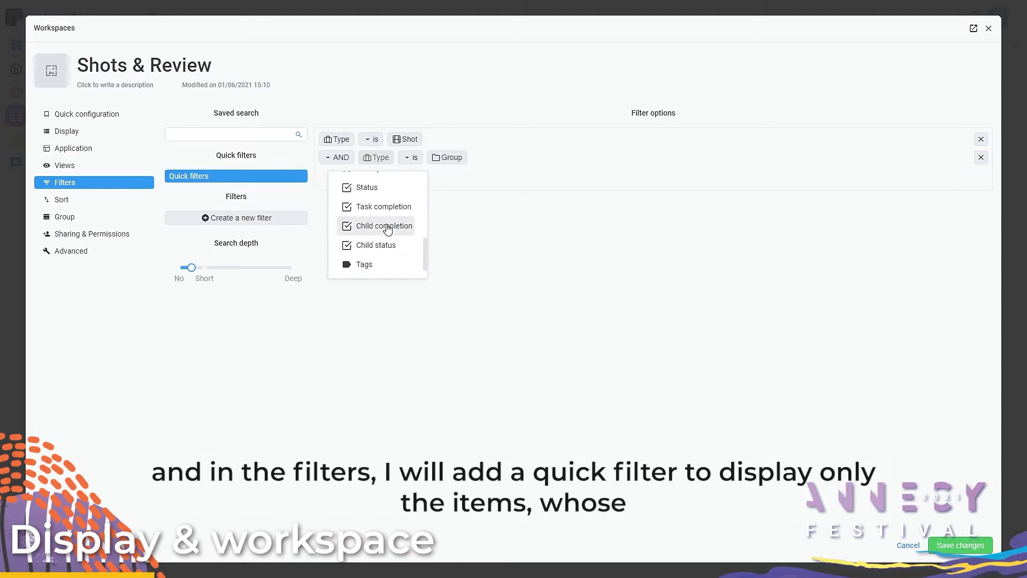
pyautogui.click(392, 226)
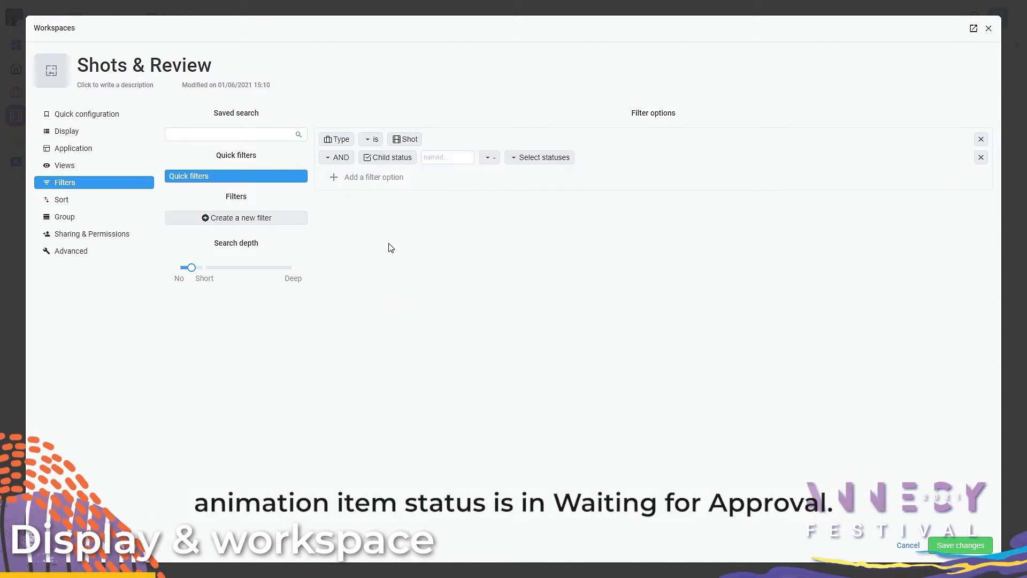
# Step: Set the Child status condition to items named animation that contain WFA, and save the workspace changes
pyautogui.click(489, 161)
pyautogui.click(480, 188)
pyautogui.click(449, 156)
pyautogui.write('animation')
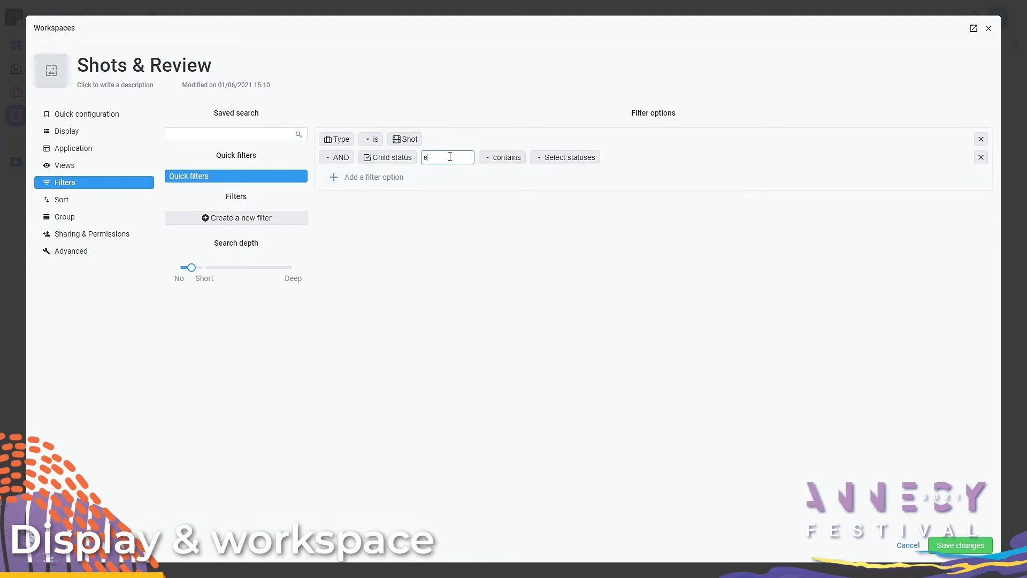
pyautogui.click(555, 168)
pyautogui.click(559, 227)
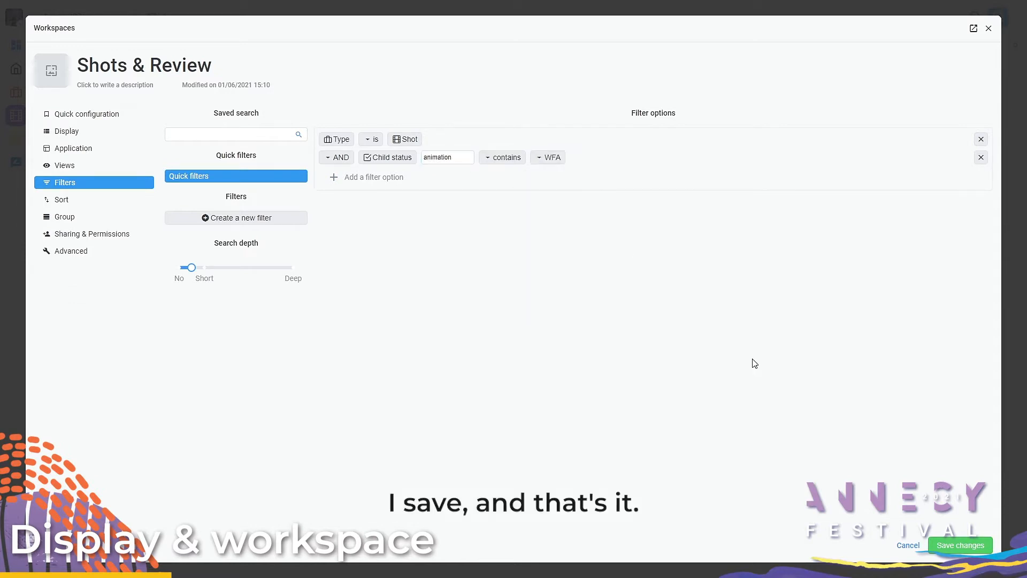
pyautogui.click(965, 545)
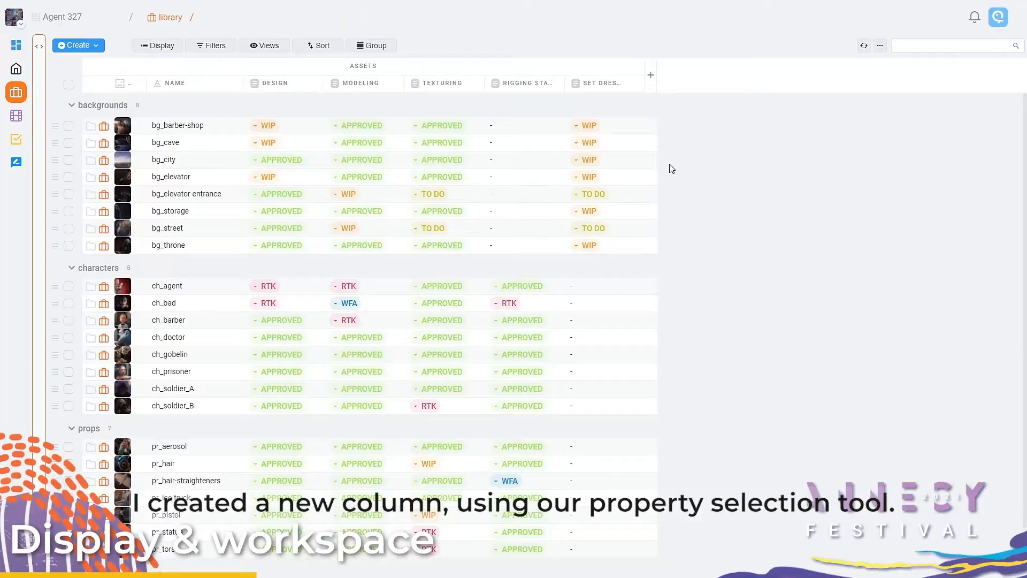
# Step: Add a column after Set Dressing in the asset library, based on a new property isDelivered created on bg_cave
pyautogui.click(636, 84)
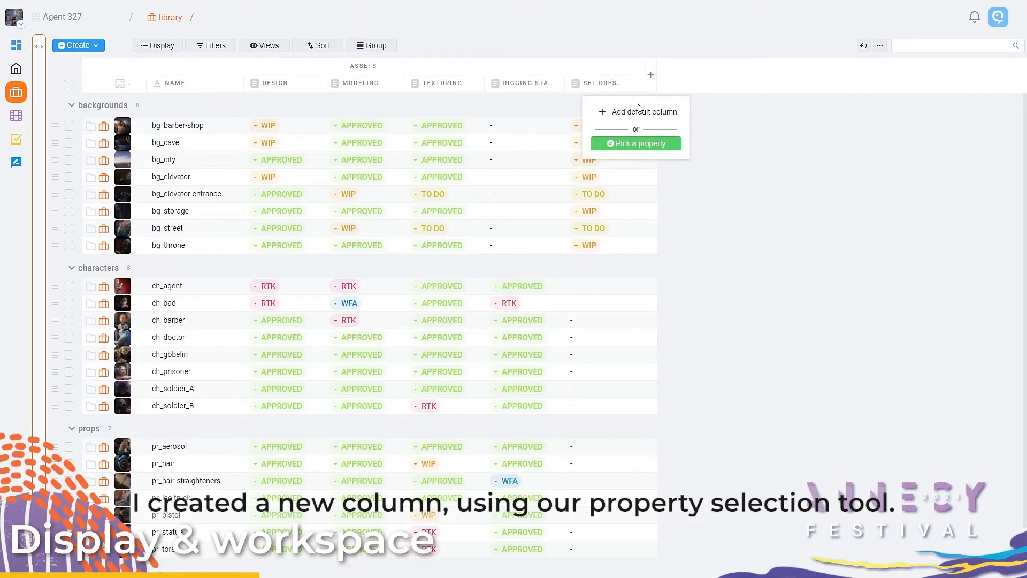
pyautogui.click(642, 145)
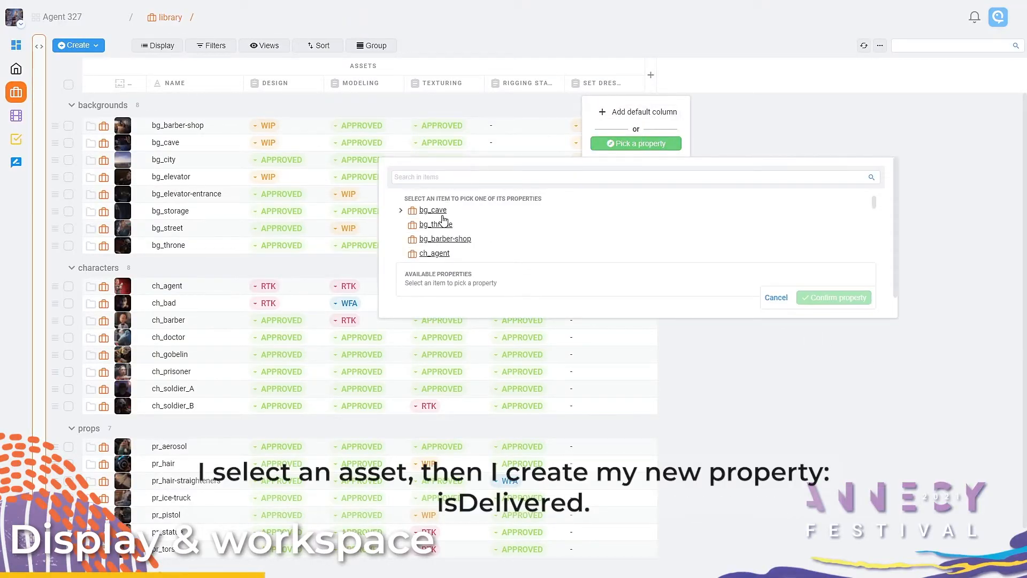
pyautogui.click(442, 214)
pyautogui.scroll(-3, 492, 293)
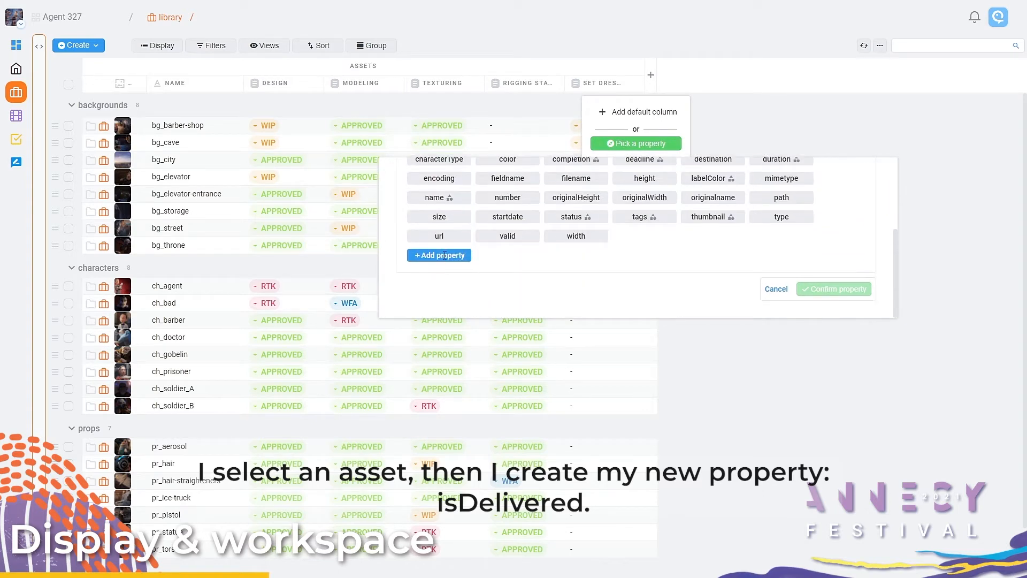
pyautogui.click(445, 255)
pyautogui.write('isDelivered')
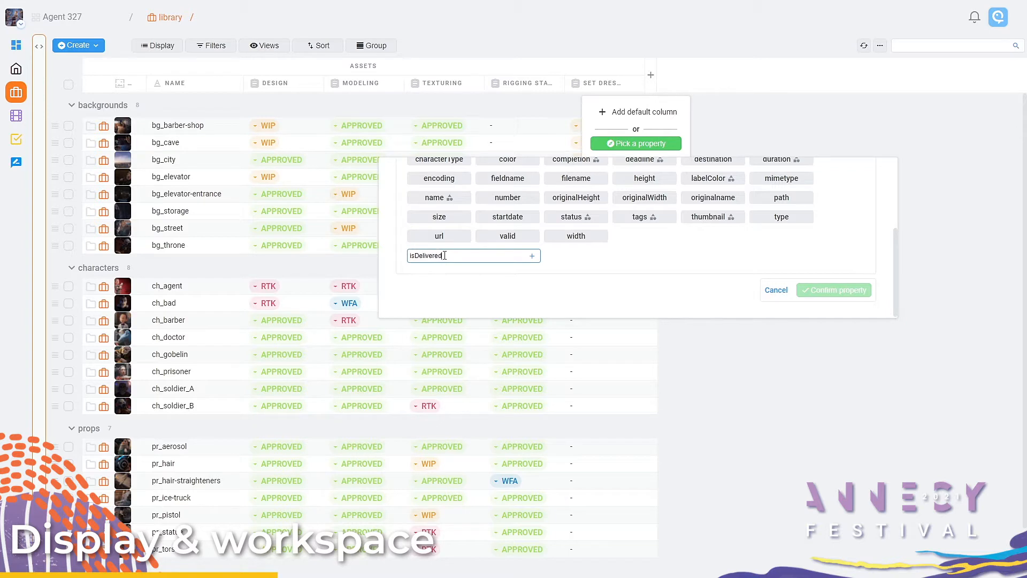
pyautogui.press('Return')
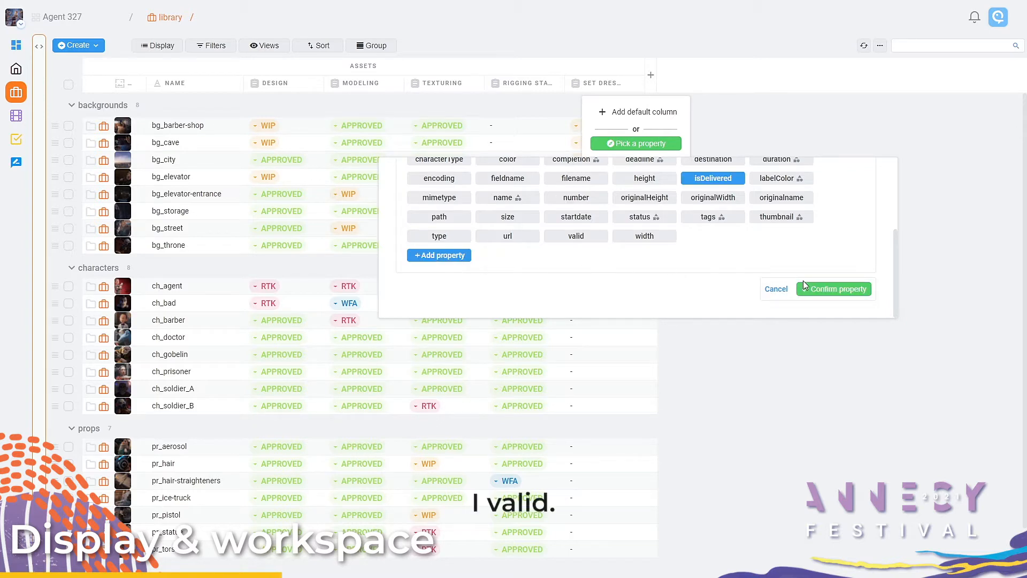
pyautogui.click(836, 290)
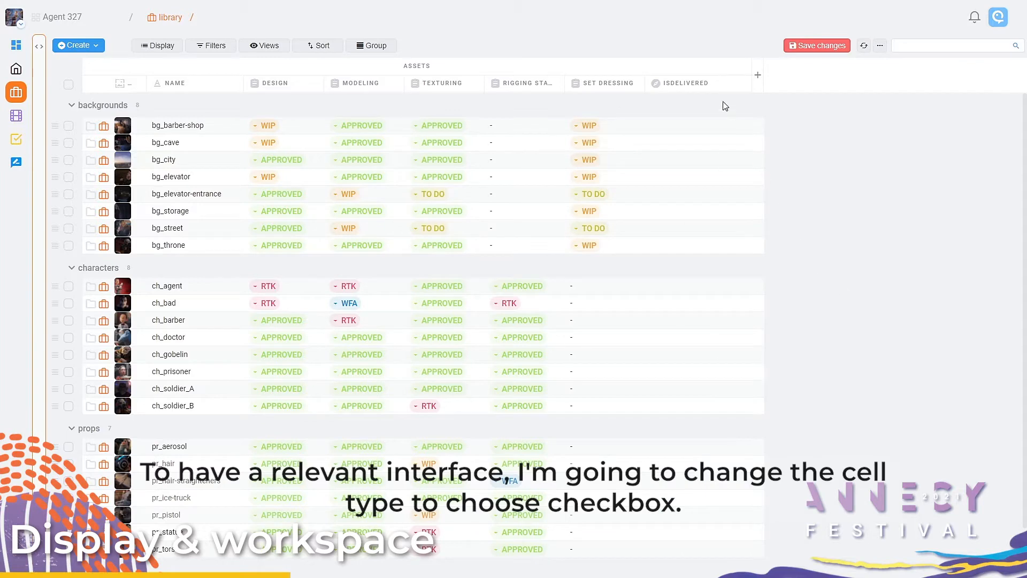
# Step: Set the isDelivered column's property type to Checkbox
pyautogui.click(710, 87)
pyautogui.click(701, 140)
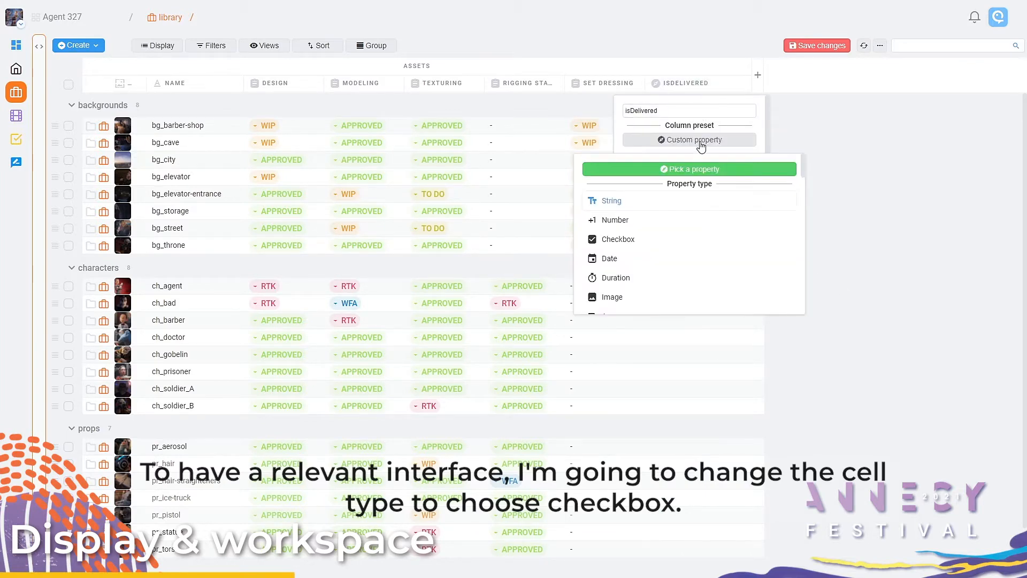
pyautogui.click(663, 241)
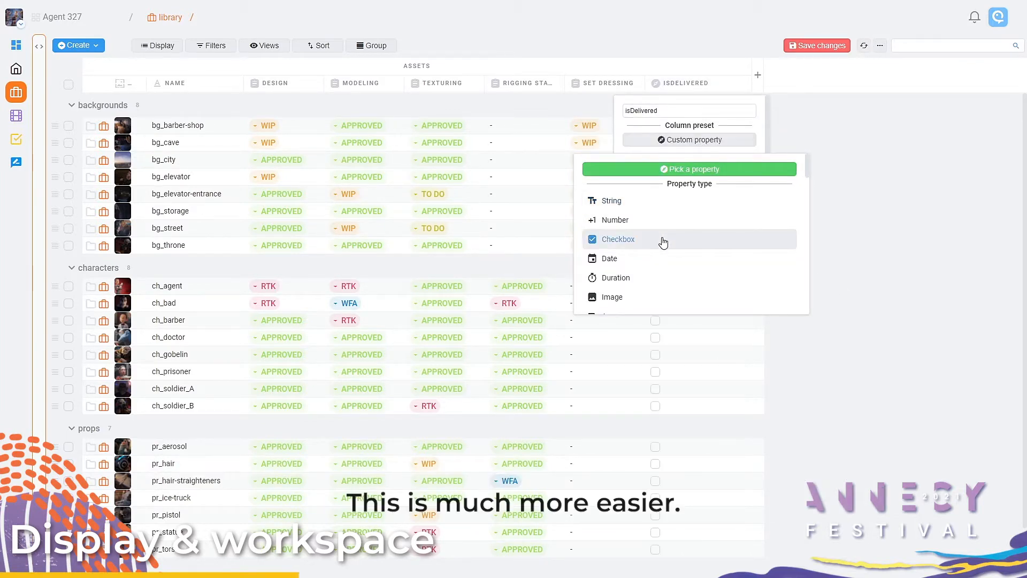
pyautogui.click(862, 272)
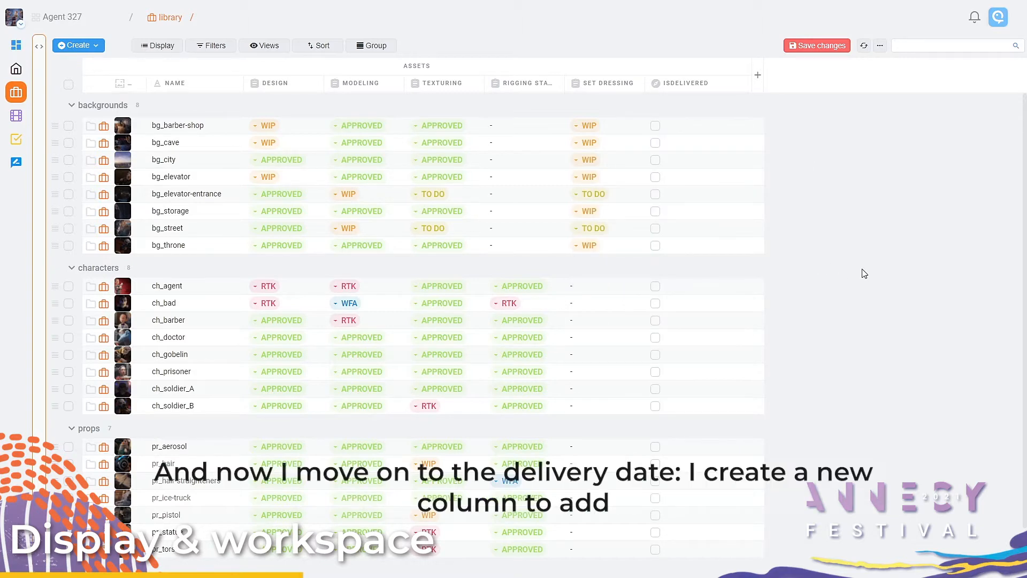
# Step: Add a column after isDelivered based on a new property named deliveryDate created on a library asset
pyautogui.click(745, 92)
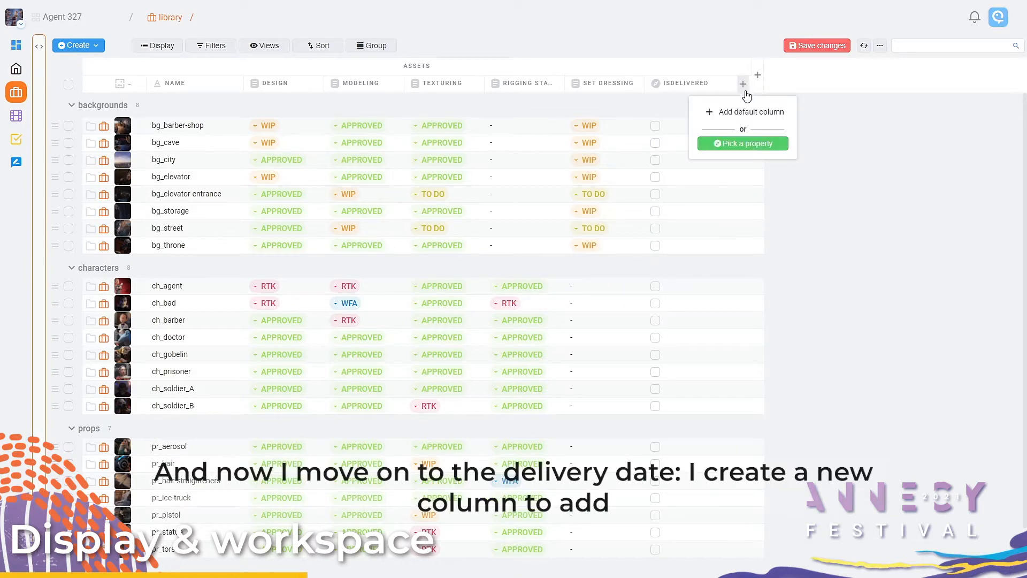
pyautogui.click(751, 148)
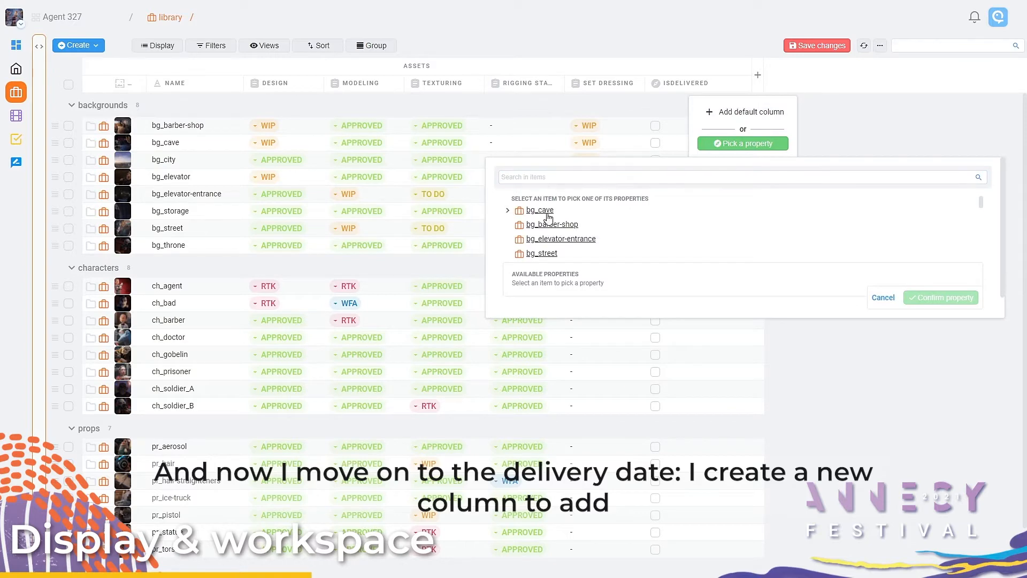
pyautogui.click(547, 224)
pyautogui.scroll(-1, 556, 246)
pyautogui.click(564, 261)
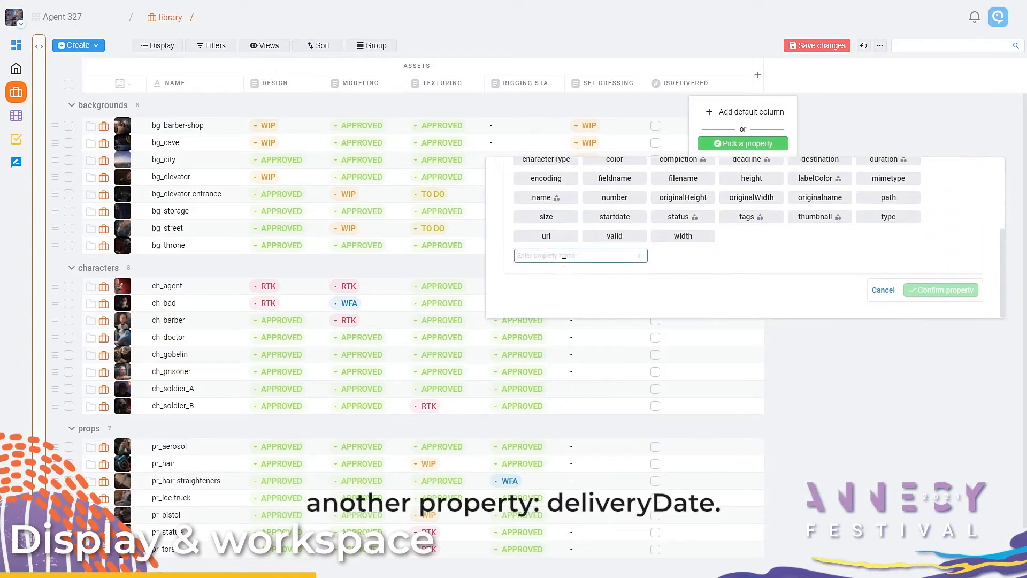
pyautogui.write('deliveryDate')
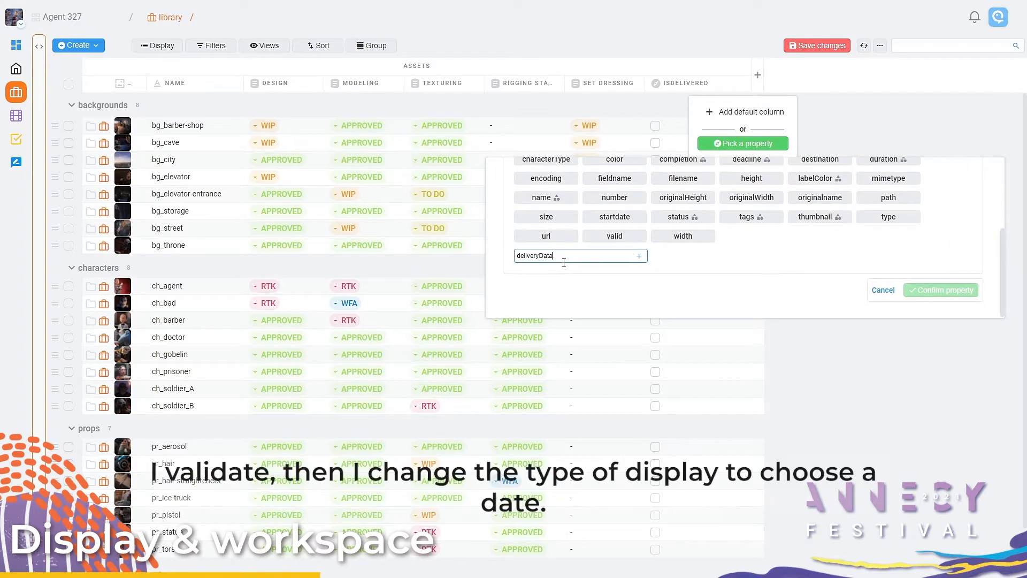
pyautogui.press('Return')
pyautogui.click(921, 290)
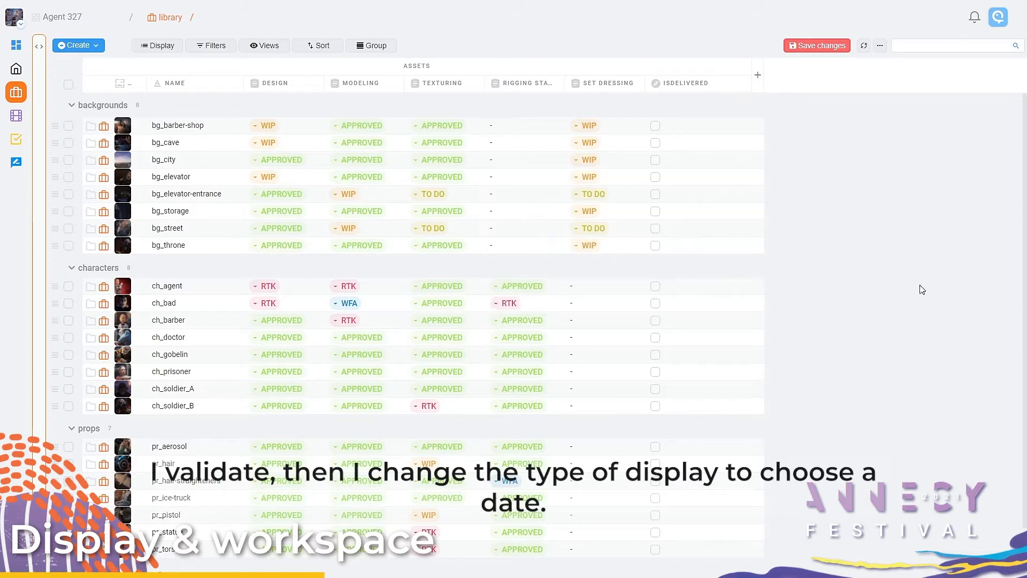
# Step: Set the deliveryDate column's property type to Date
pyautogui.click(791, 86)
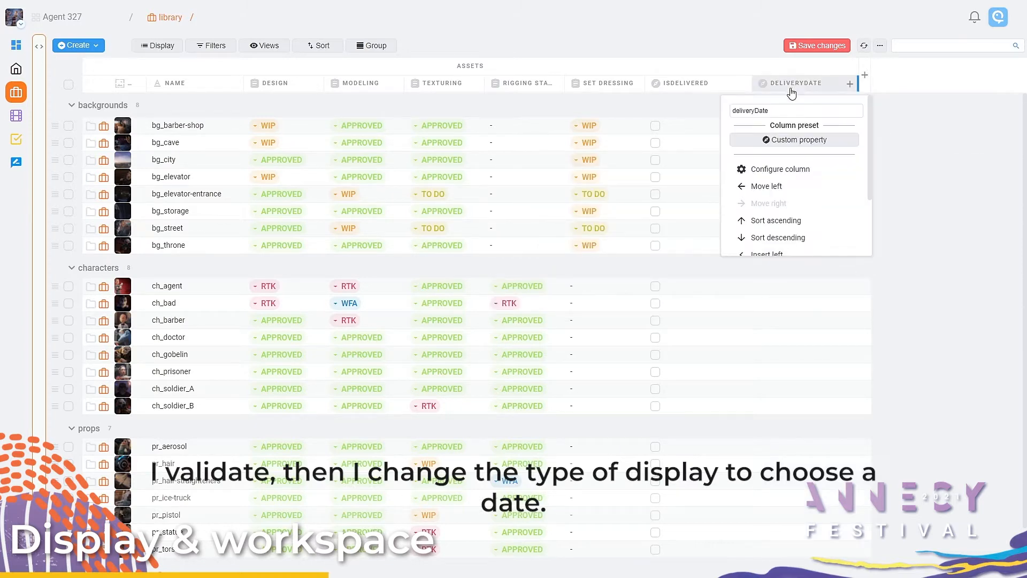
pyautogui.click(789, 140)
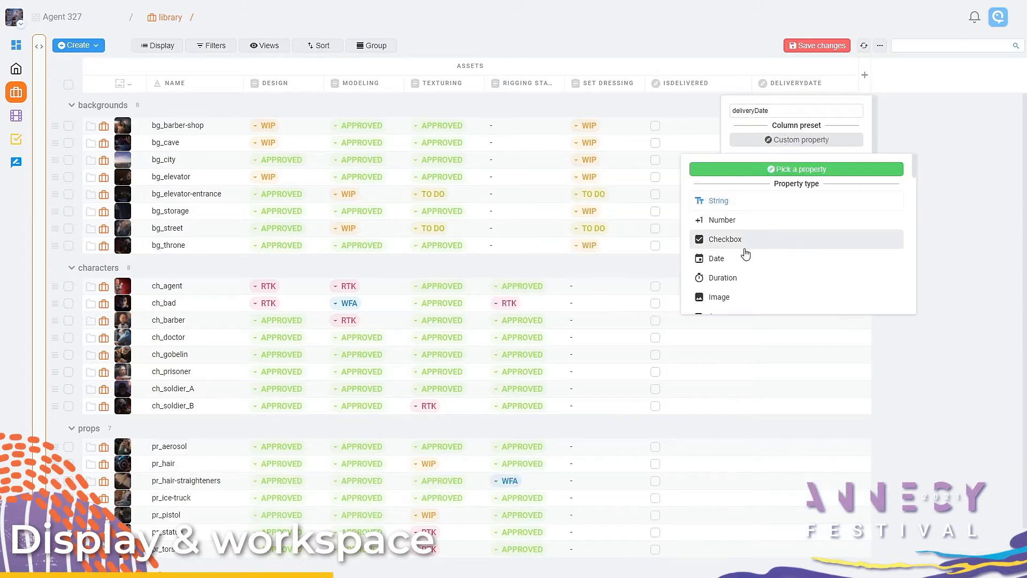
pyautogui.click(891, 350)
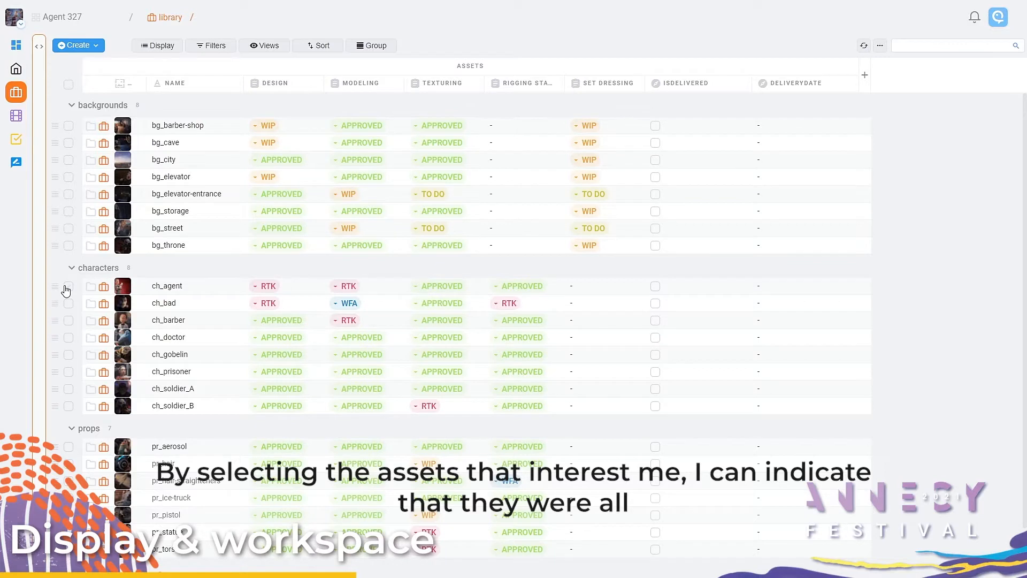
# Step: Select characters ch_agent, ch_barber, ch_gobelin, ch_prisoner and ch_soldier_B, plus backgrounds bg_elevator, bg_elevator-entrance, bg_storage and bg_street
pyautogui.click(68, 286)
pyautogui.click(68, 320)
pyautogui.click(69, 354)
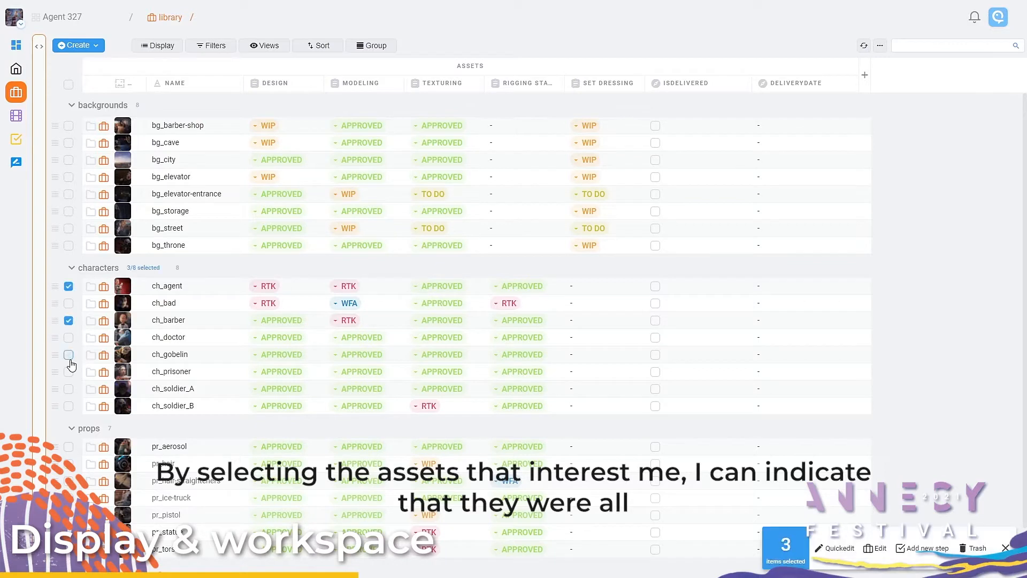
pyautogui.click(69, 371)
pyautogui.click(68, 405)
pyautogui.keyDown('shift'); pyautogui.click(69, 177); pyautogui.keyUp('shift')
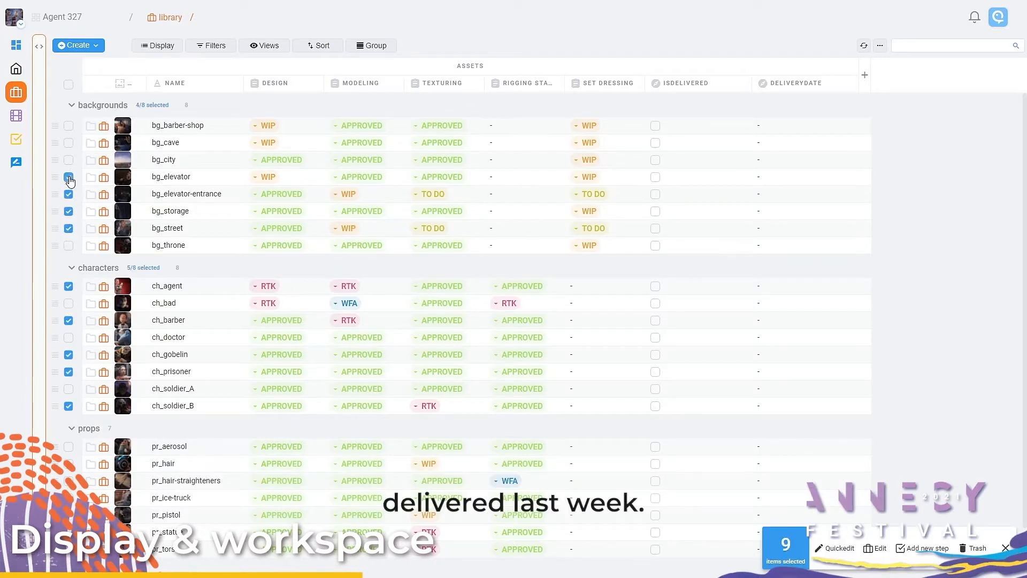
# Step: Mark the selected assets as delivered and set their delivery date to 24 May 2021, applying both changes to the whole selection
pyautogui.click(655, 177)
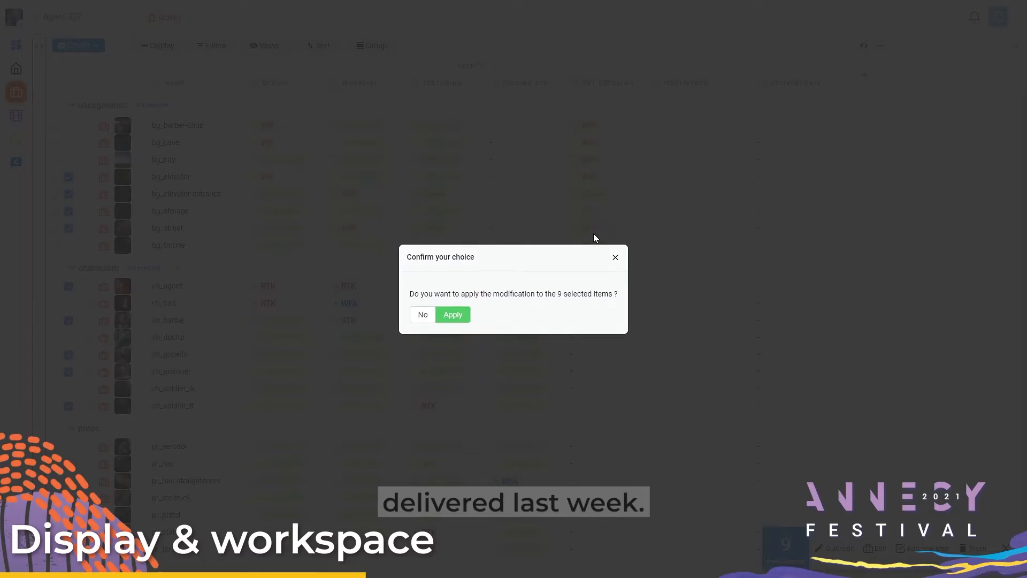
pyautogui.click(452, 316)
pyautogui.click(762, 182)
pyautogui.click(789, 178)
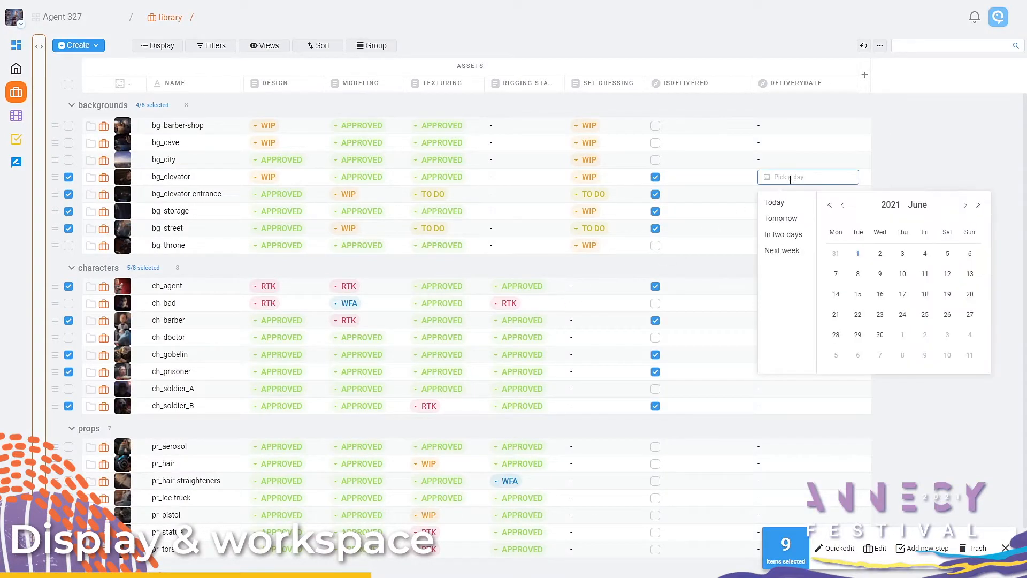
pyautogui.click(843, 207)
pyautogui.click(837, 315)
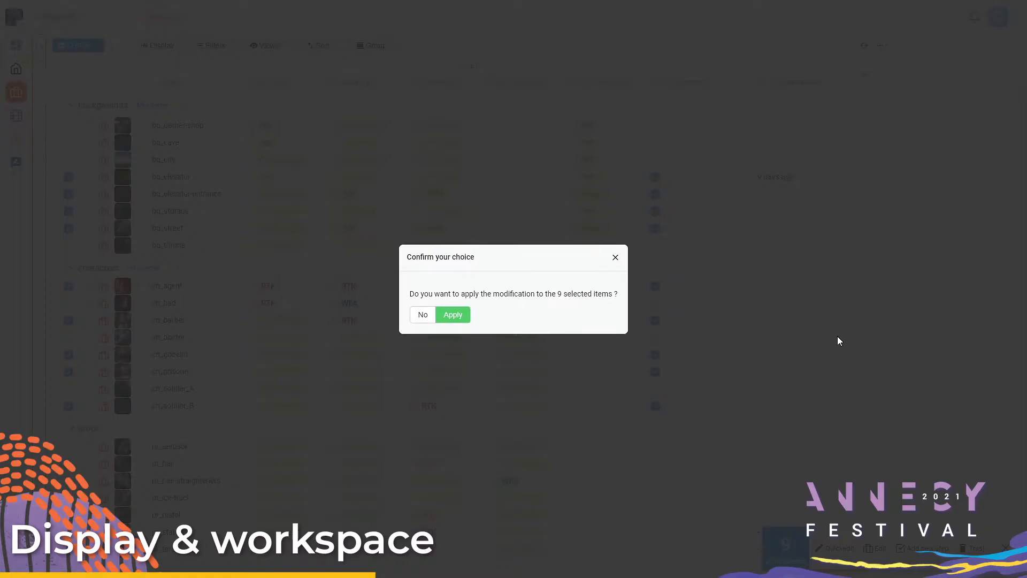
pyautogui.click(464, 318)
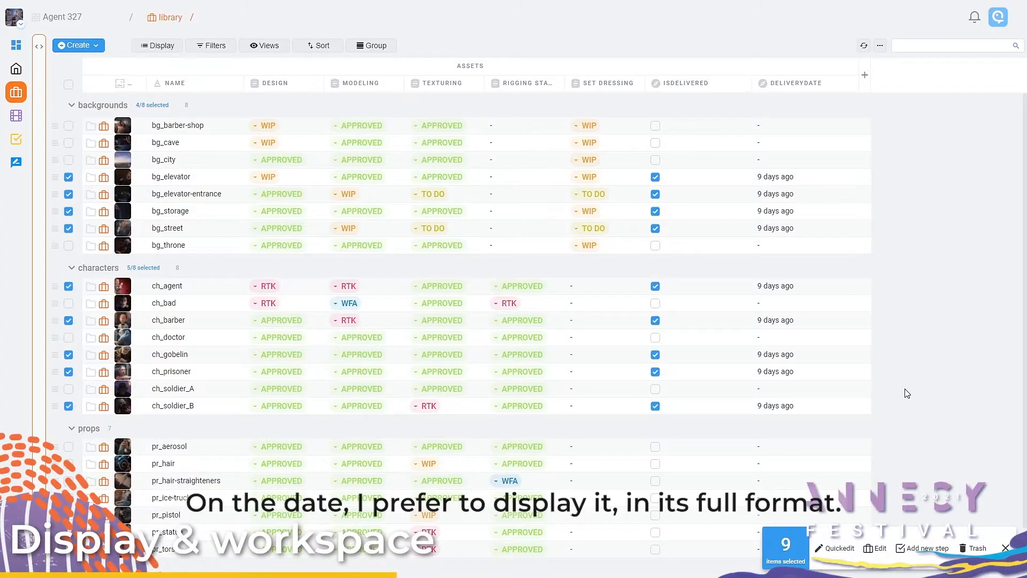
# Step: Change the deliveryDate column's displayed date format to Day / Month / Year and save the view
pyautogui.click(798, 88)
pyautogui.click(796, 174)
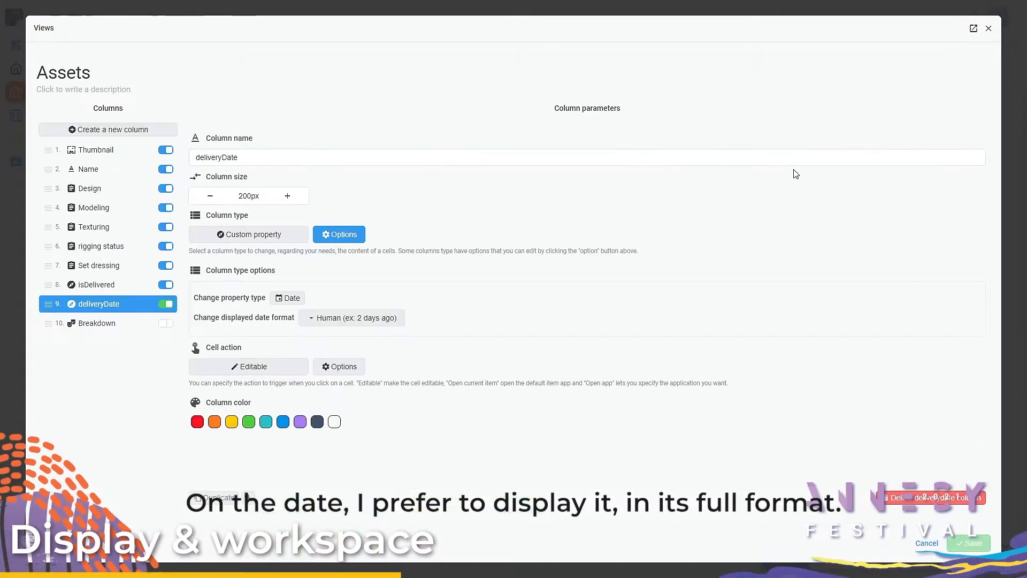
pyautogui.click(369, 320)
pyautogui.click(351, 367)
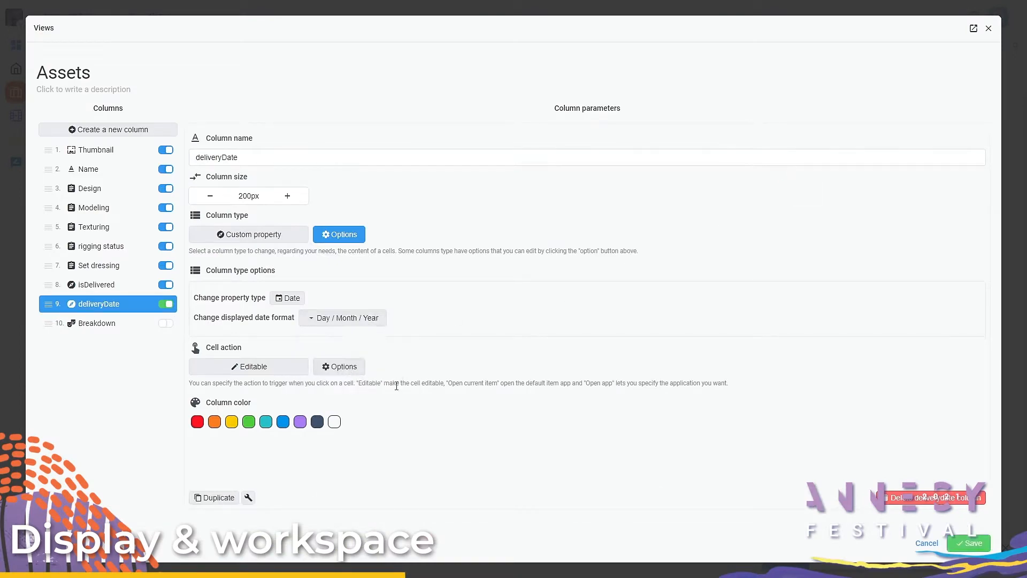
pyautogui.click(969, 544)
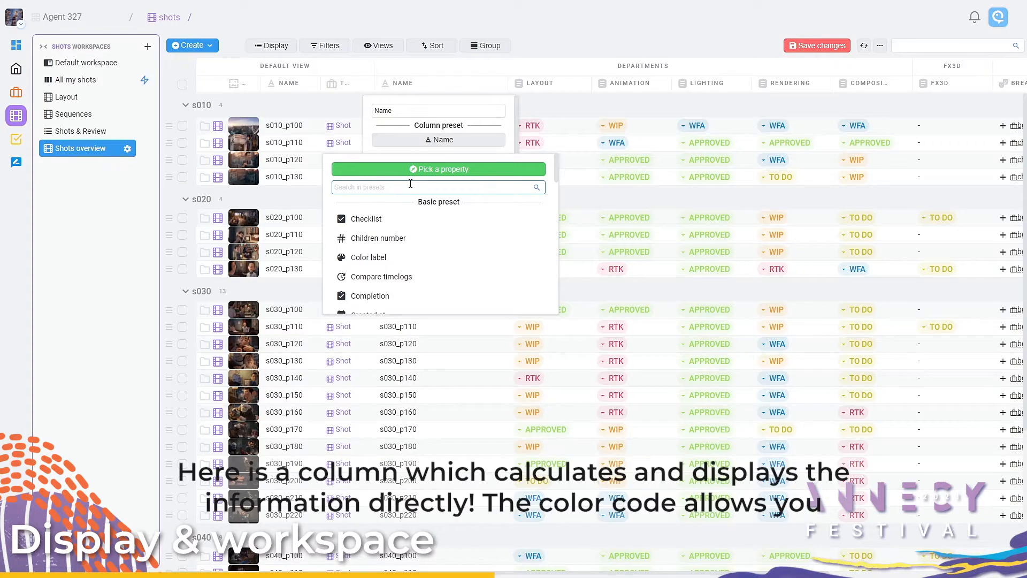
# Step: Set the preset of the new Name column before Layout in the Shots overview workspace to Compare child's timelogs
pyautogui.write('compa')
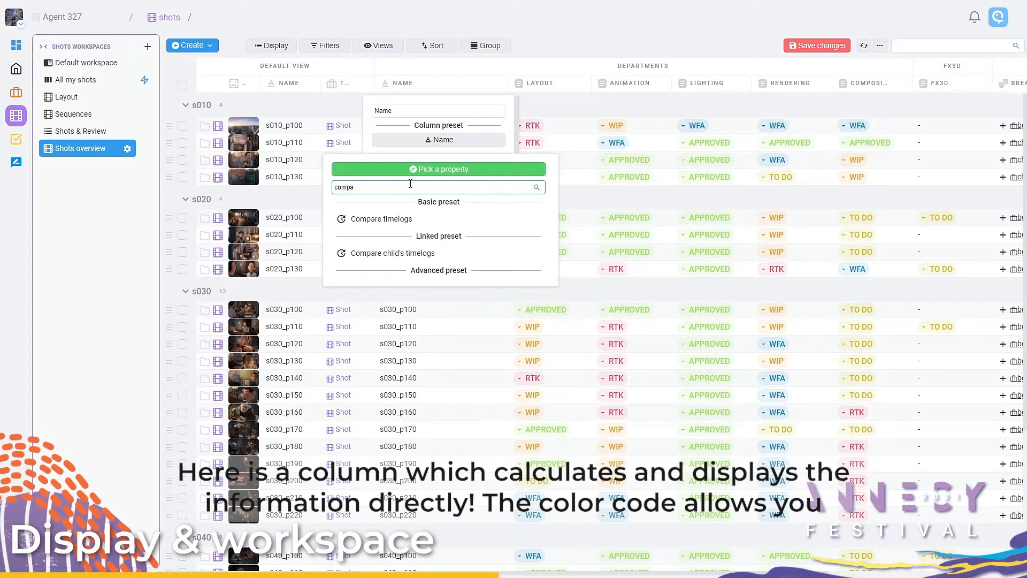
pyautogui.click(410, 255)
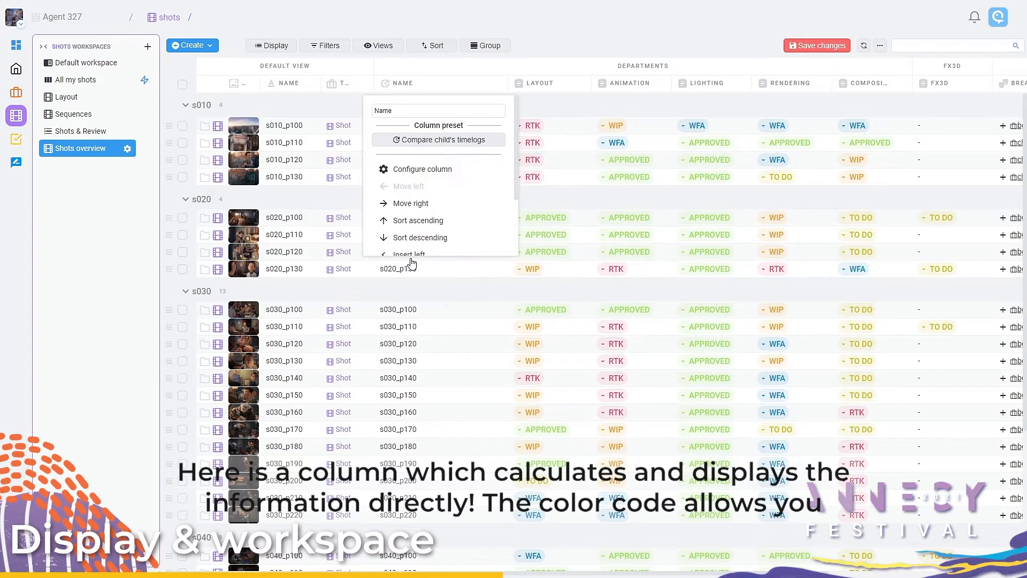
pyautogui.click(442, 289)
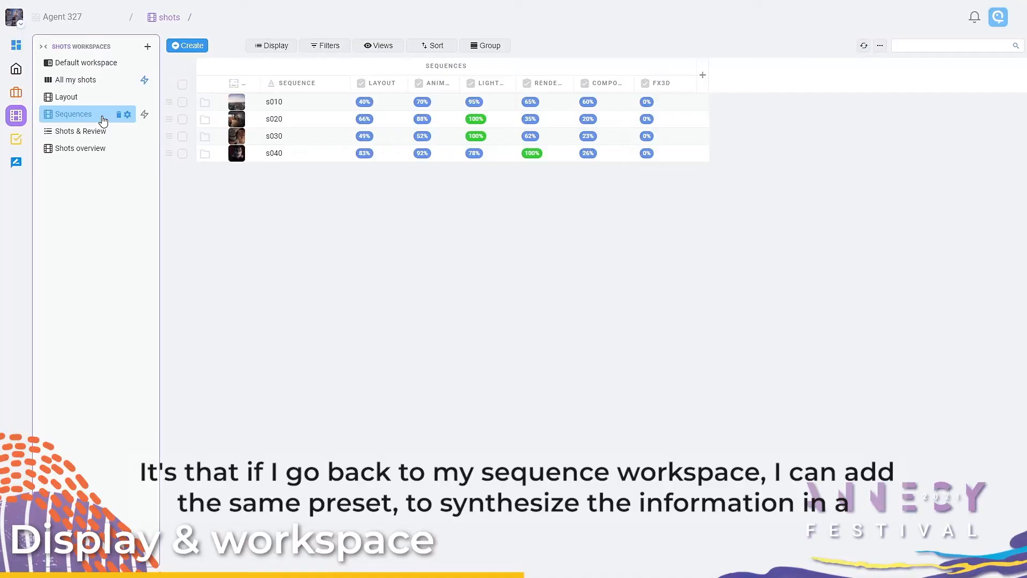
# Step: Insert a column after Sequence in the Sequences workspace and give it the Compare child's timelogs preset
pyautogui.click(326, 85)
pyautogui.scroll(-2, 267, 214)
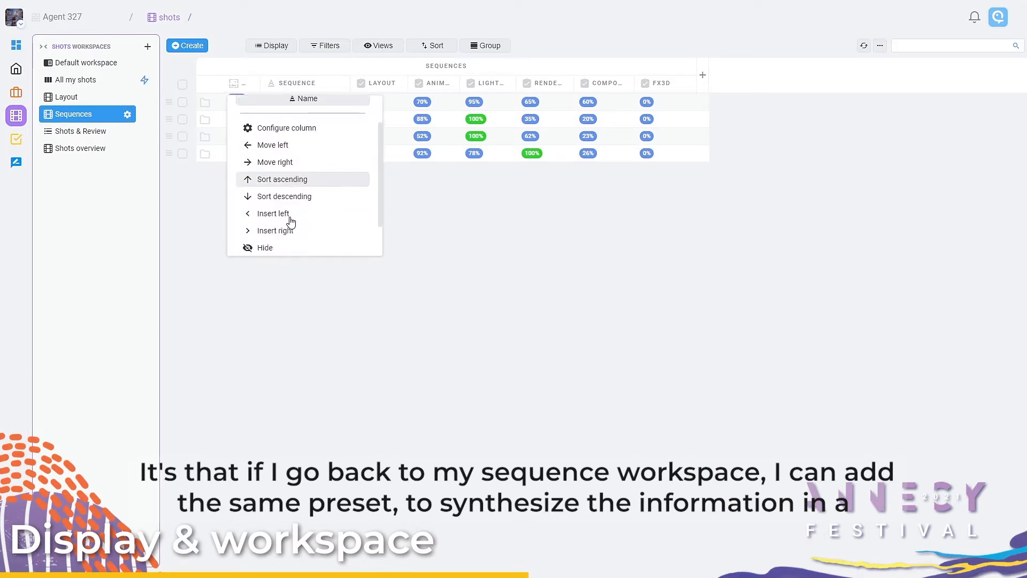
pyautogui.click(290, 219)
pyautogui.click(380, 85)
pyautogui.click(415, 140)
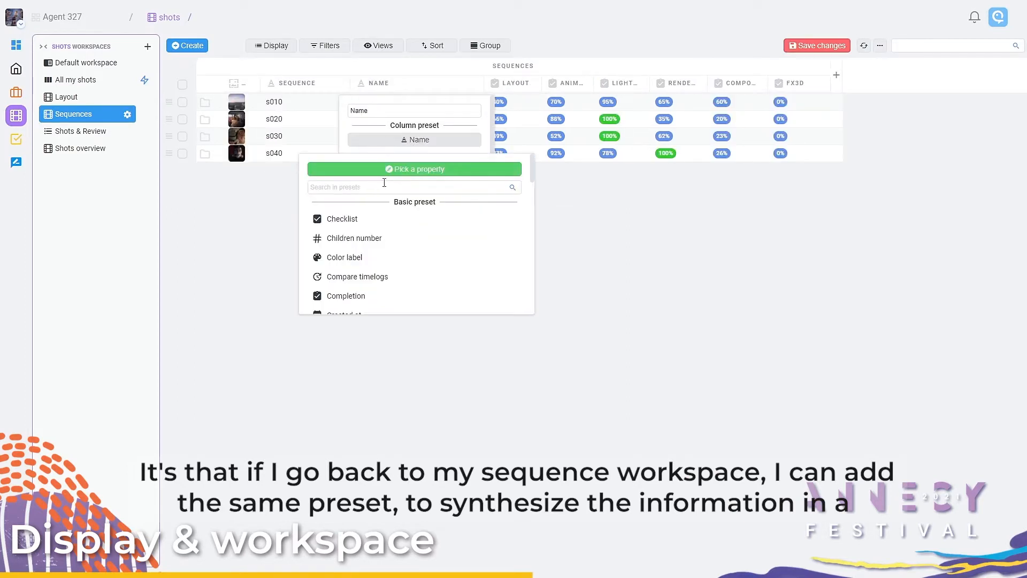
pyautogui.click(383, 186)
pyautogui.write('time')
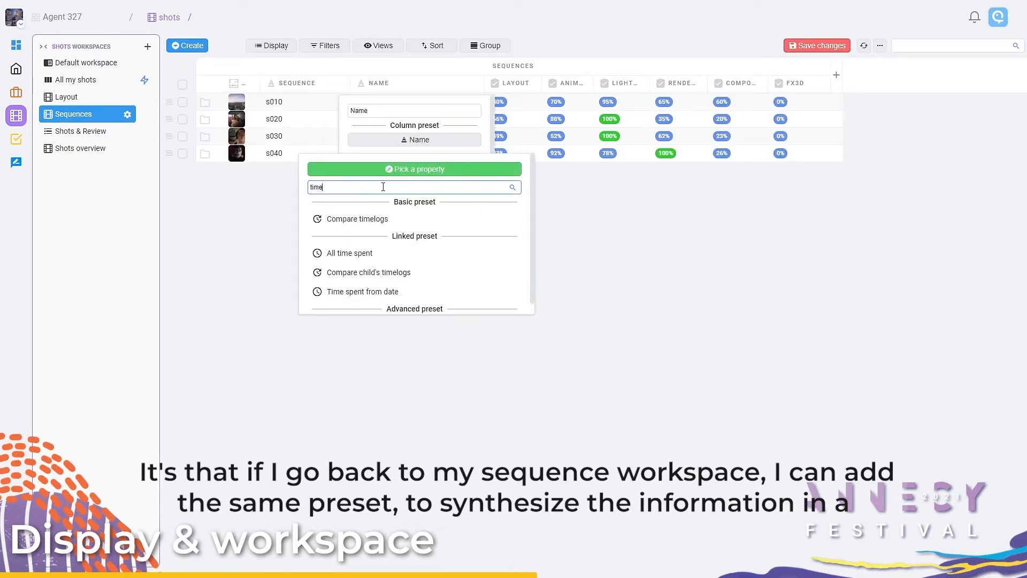
pyautogui.click(405, 276)
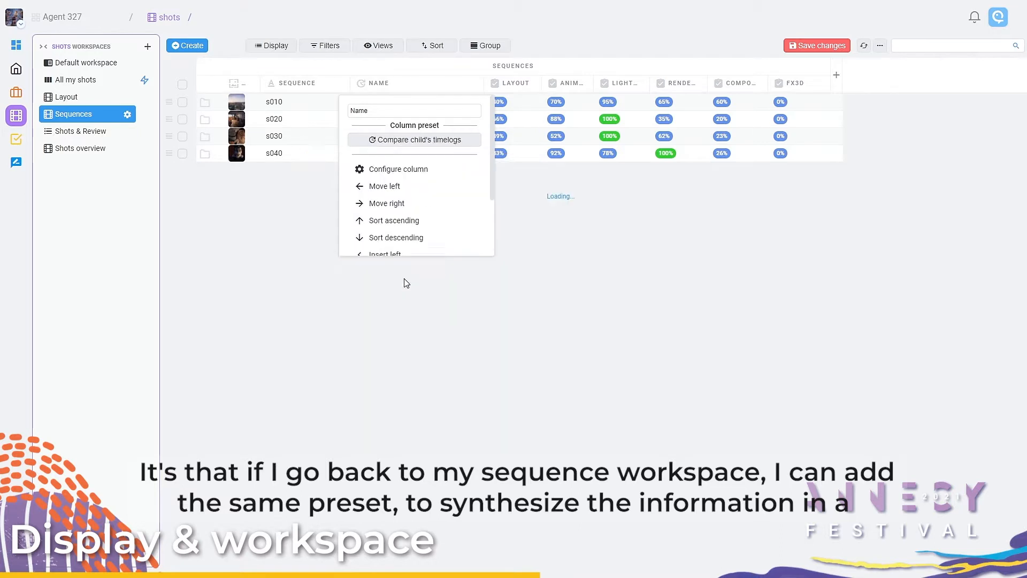
pyautogui.click(410, 318)
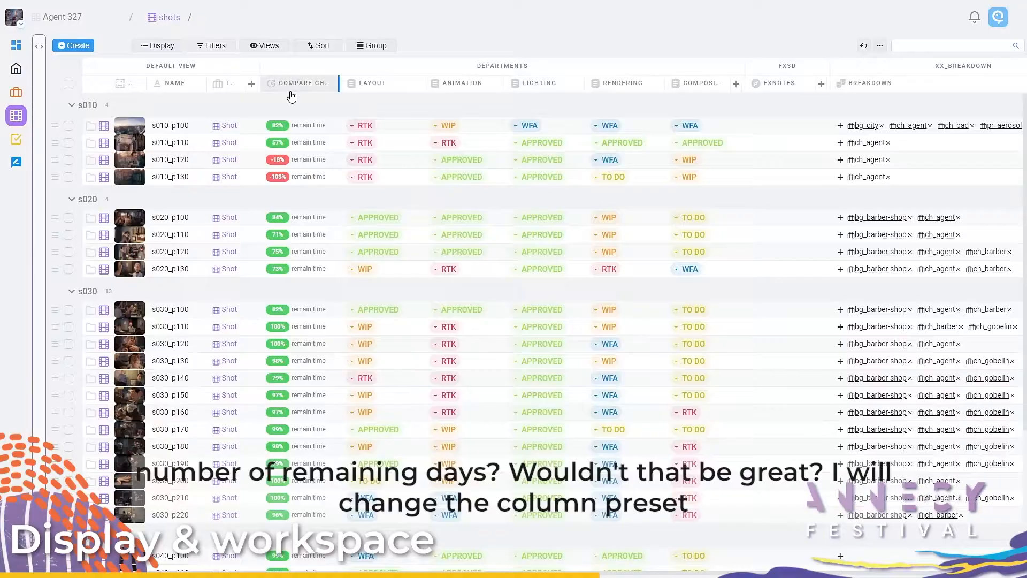
# Step: Change the shots table's Compare child's timelogs column to the Child tasks health preset and review the shots' health
pyautogui.click(291, 92)
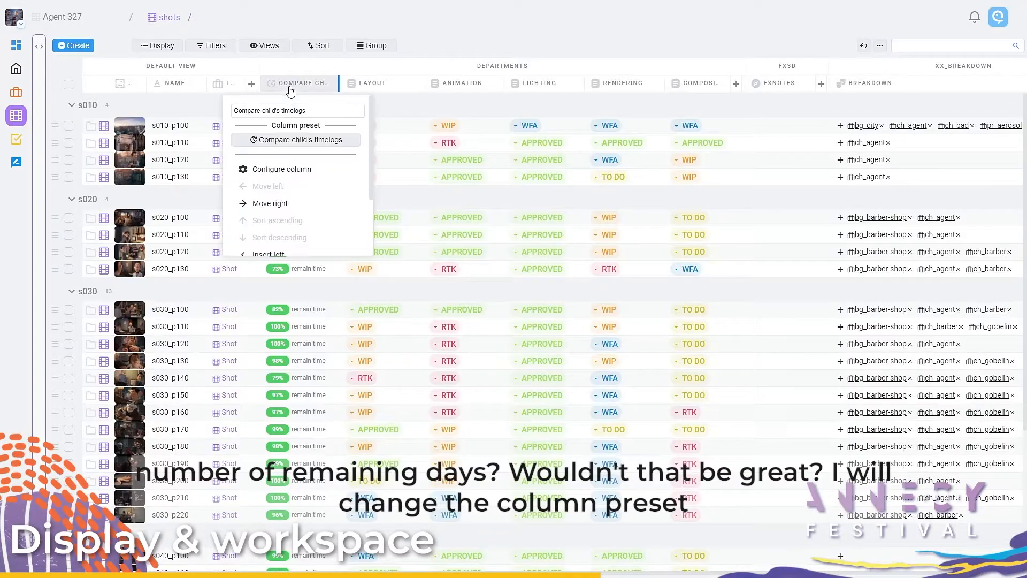
pyautogui.click(293, 140)
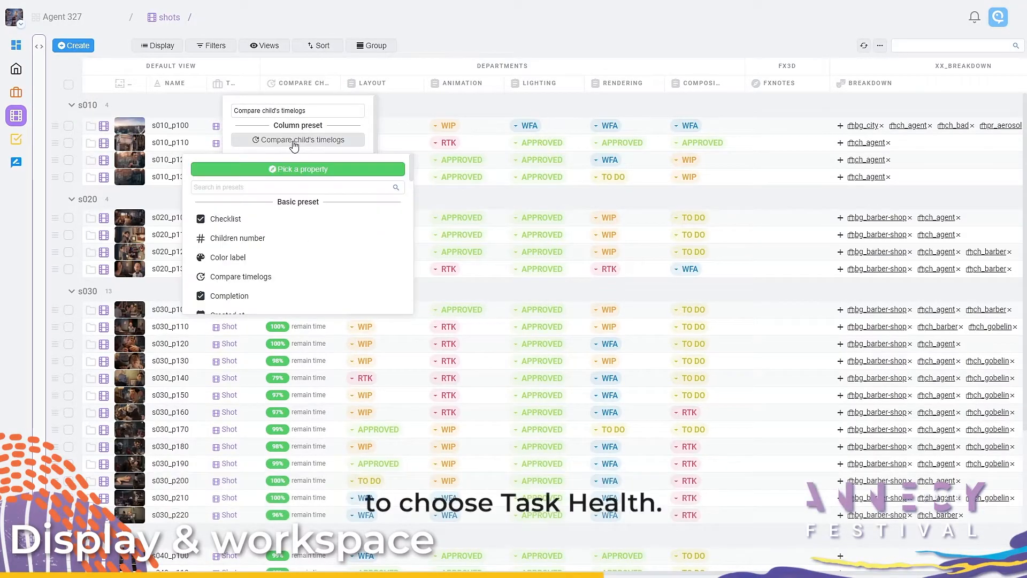
pyautogui.click(291, 187)
pyautogui.write('heal')
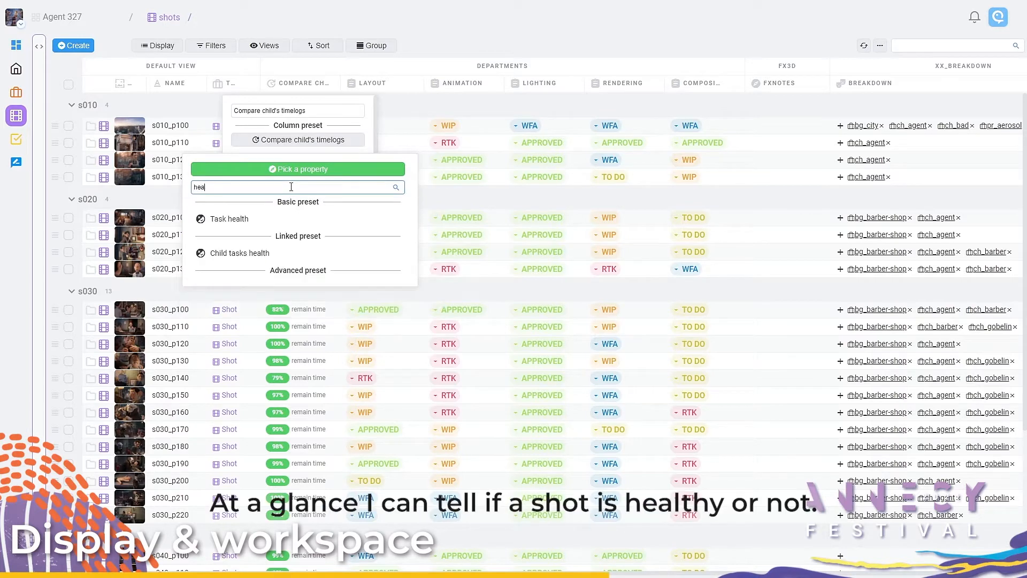
pyautogui.click(279, 260)
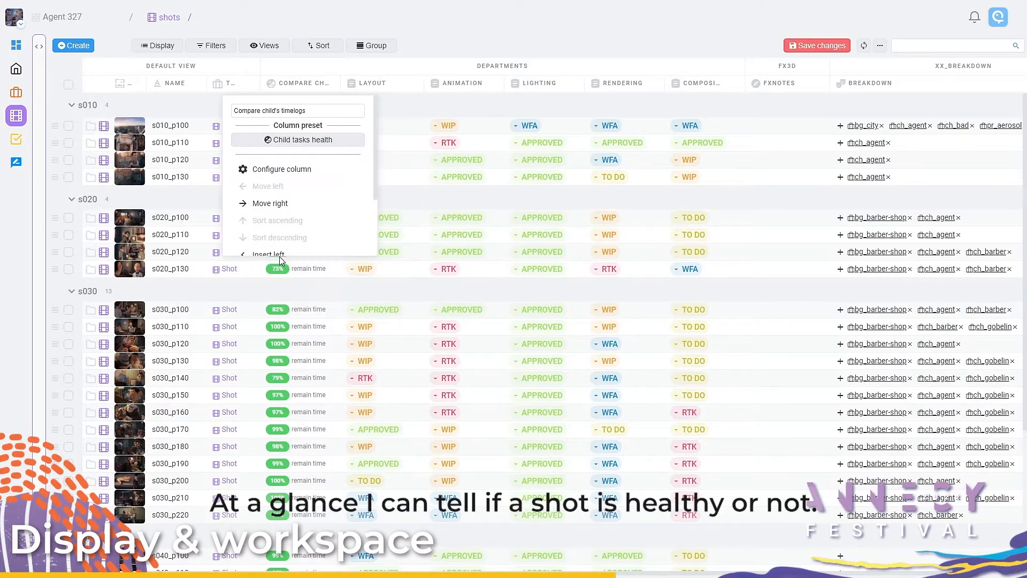
pyautogui.click(316, 294)
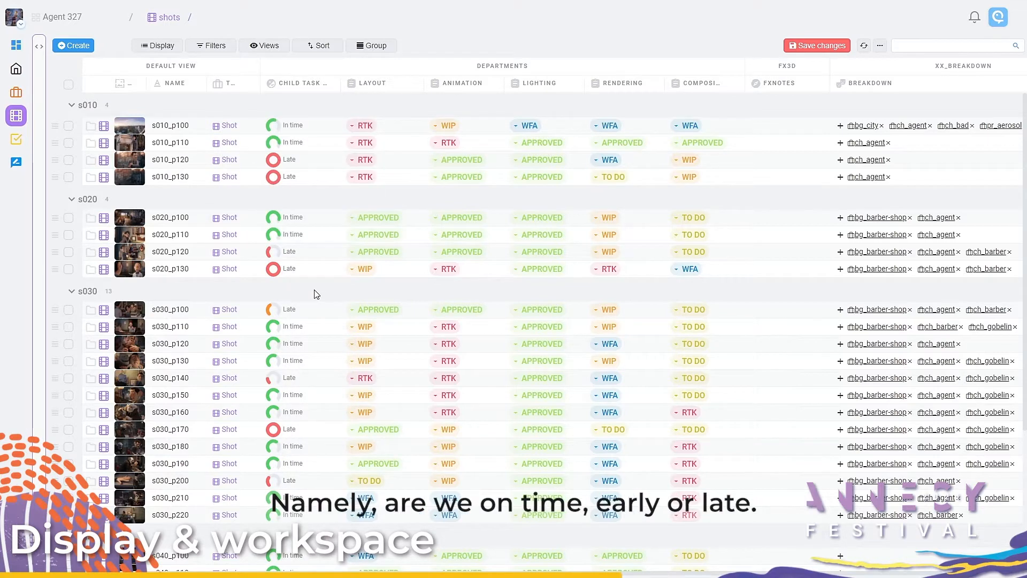
pyautogui.scroll(-4, 317, 293)
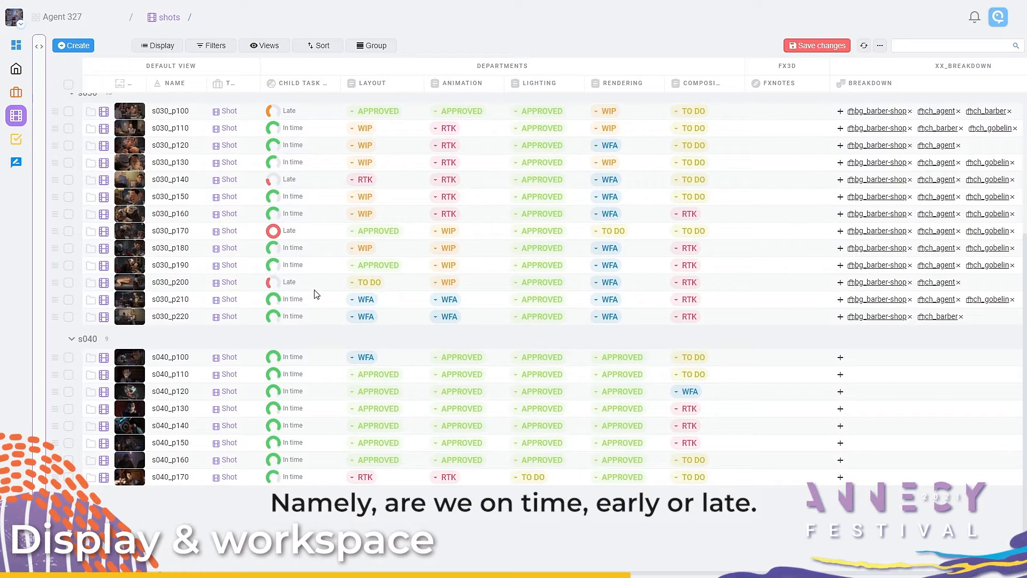
pyautogui.scroll(4, 316, 294)
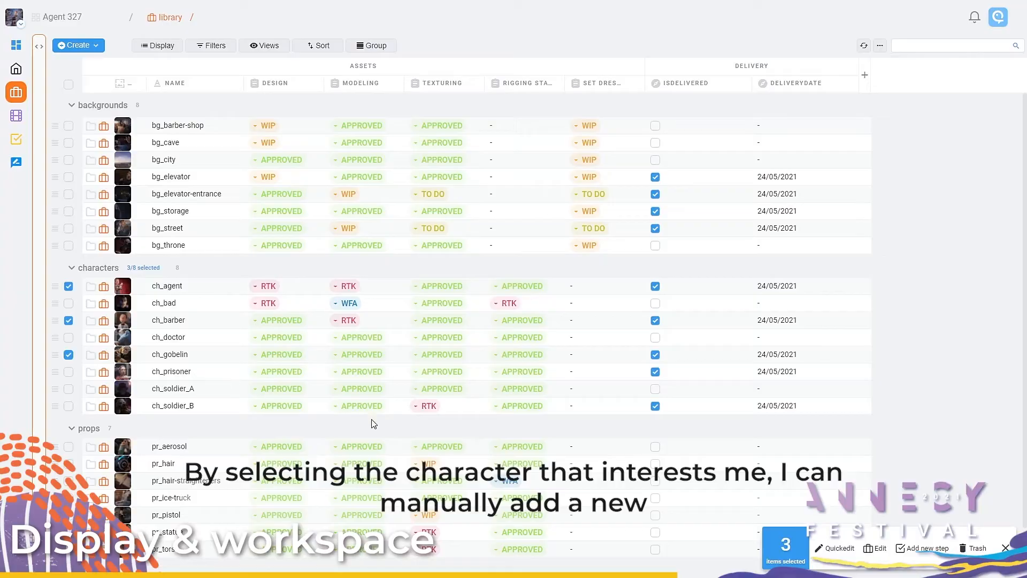
# Step: Manually add a new blank task step named rigging cloth to the selected characters ch_agent, ch_barber and ch_gobelin
pyautogui.click(916, 547)
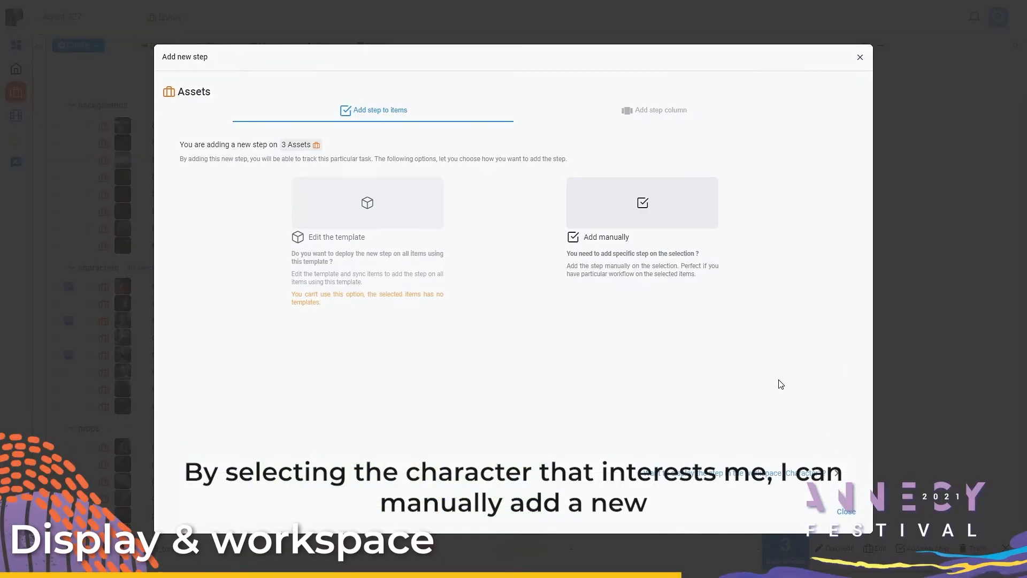
pyautogui.click(645, 206)
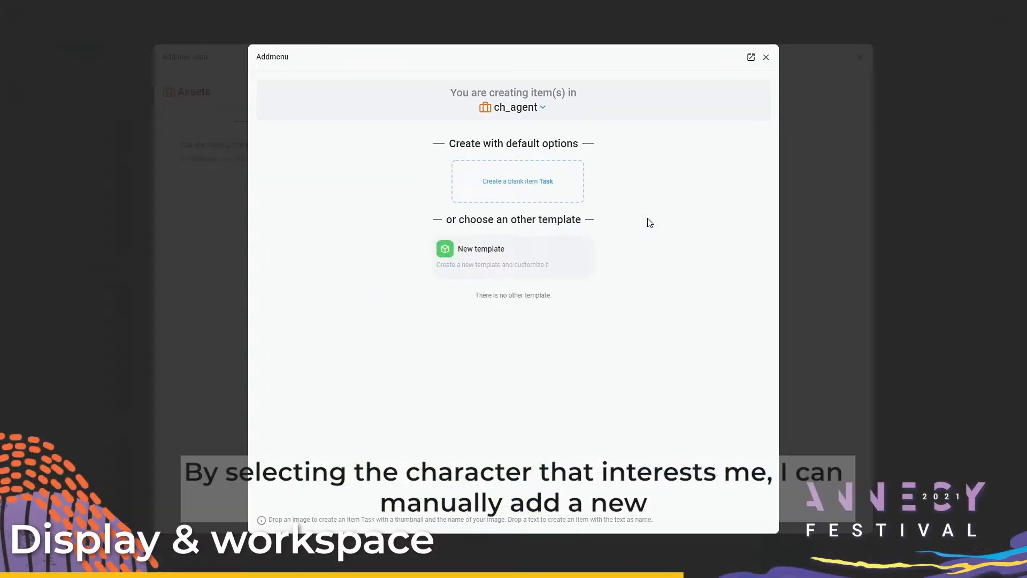
pyautogui.click(537, 189)
pyautogui.write('r')
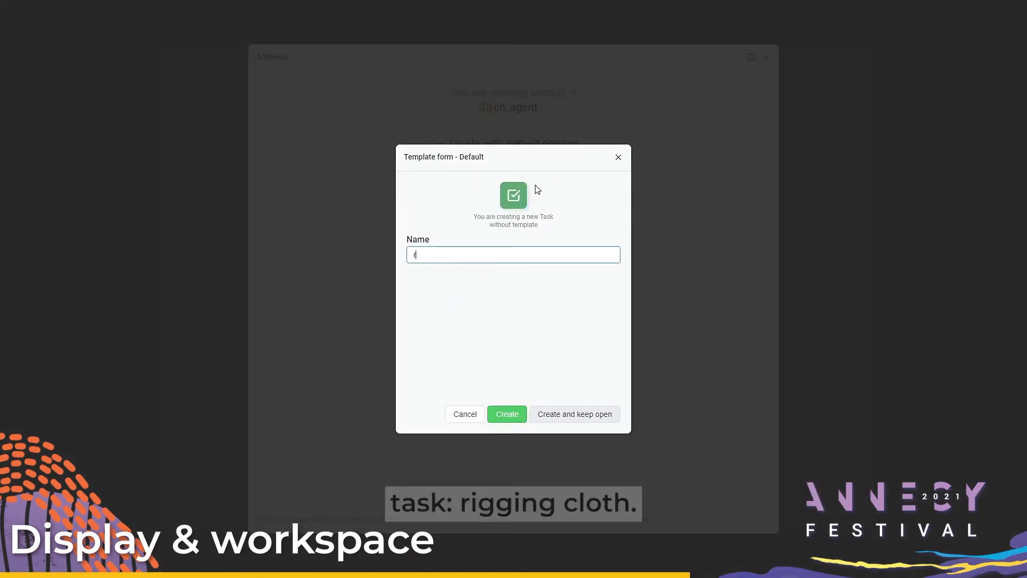
pyautogui.write('igging cloth')
pyautogui.press('Return')
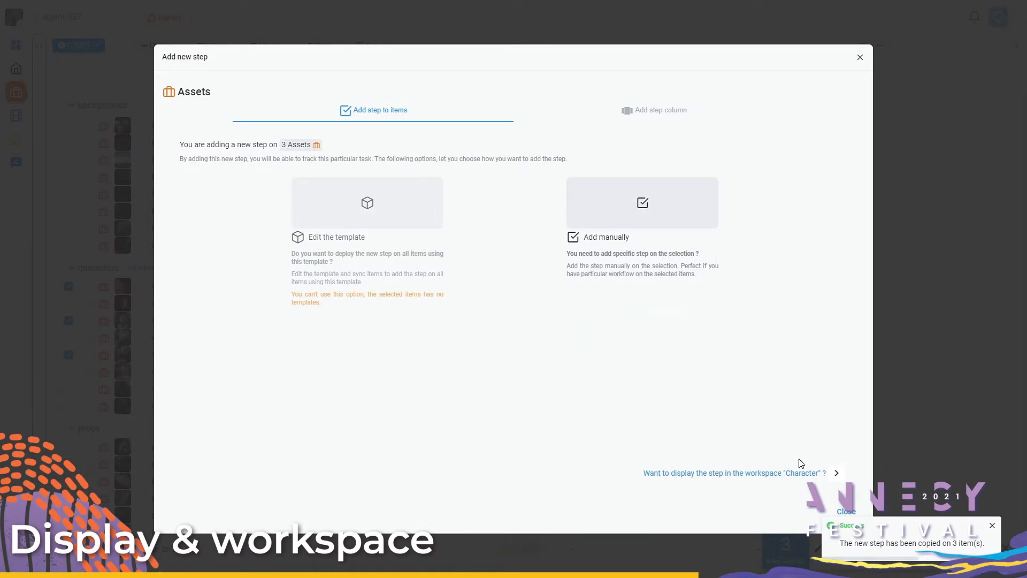
# Step: Add a column for the rigging cloth task's status, picked under ch_barber, to the Assets view of the Character workspace
pyautogui.click(822, 483)
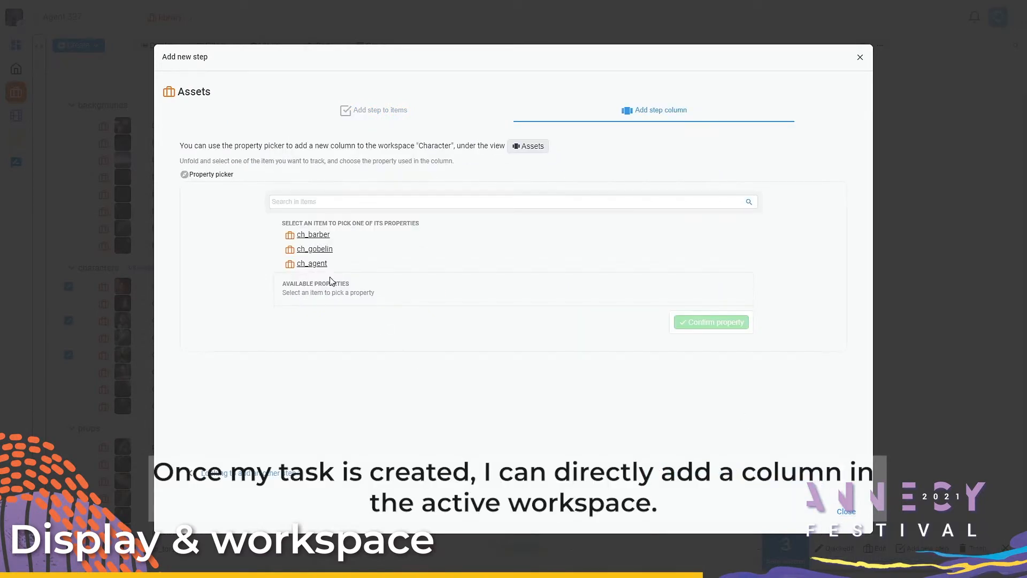
pyautogui.click(279, 236)
pyautogui.scroll(-1, 317, 256)
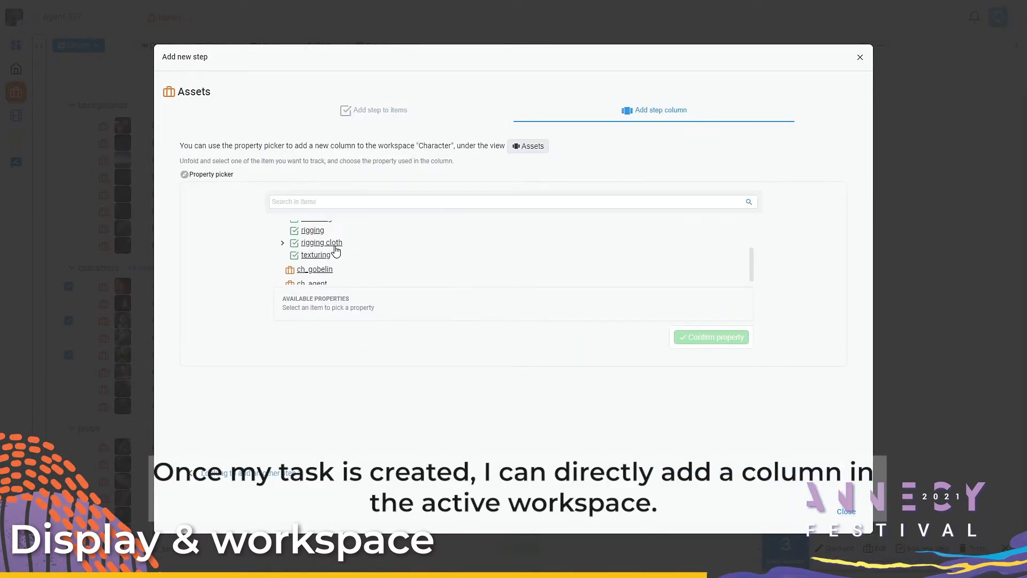
pyautogui.click(334, 245)
pyautogui.click(332, 336)
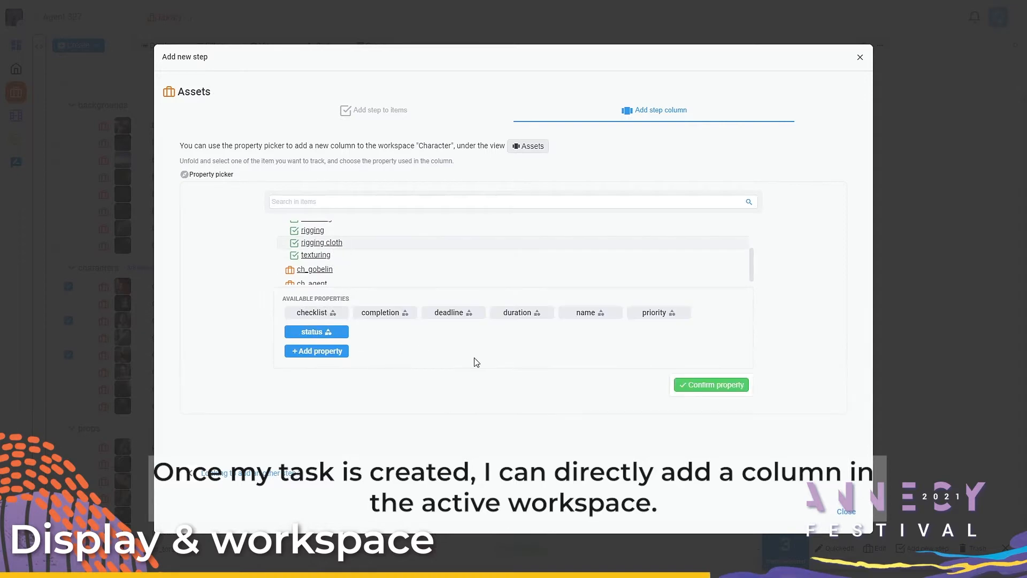
pyautogui.click(717, 393)
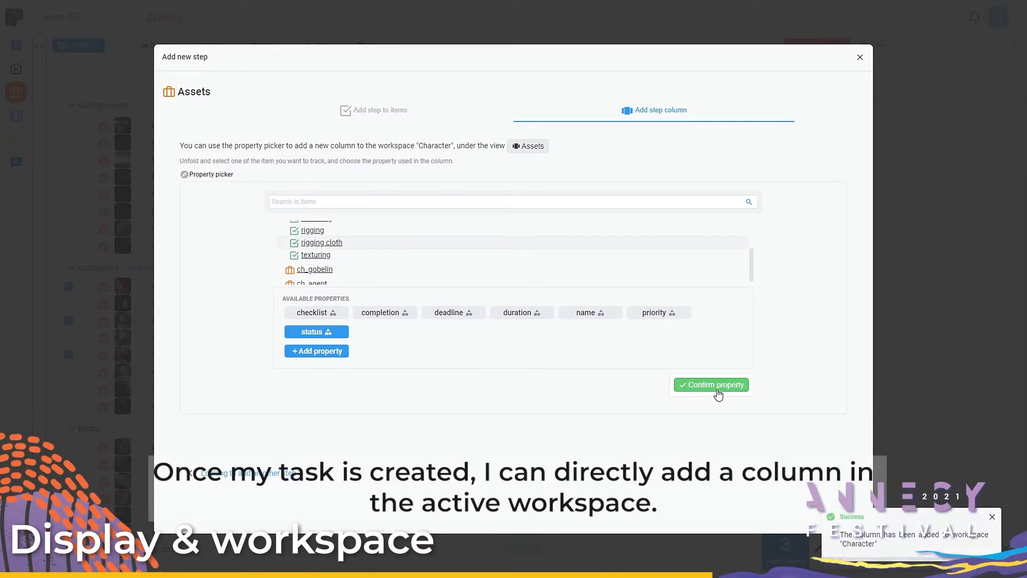
pyautogui.click(903, 421)
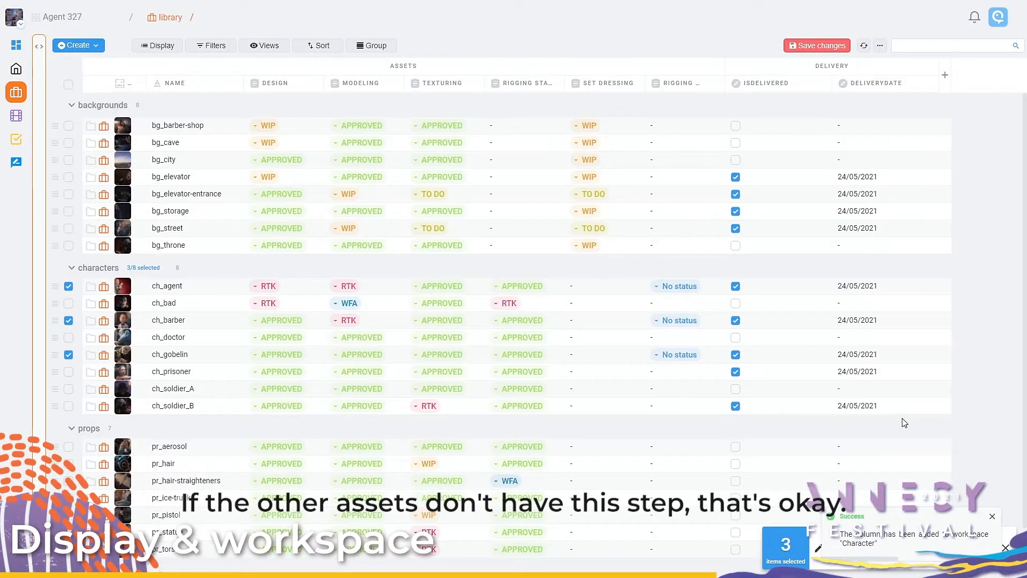
# Step: Choose a rigging cloth status on ch_agent and apply it to the selected characters
pyautogui.click(681, 287)
pyautogui.click(668, 317)
pyautogui.click(469, 316)
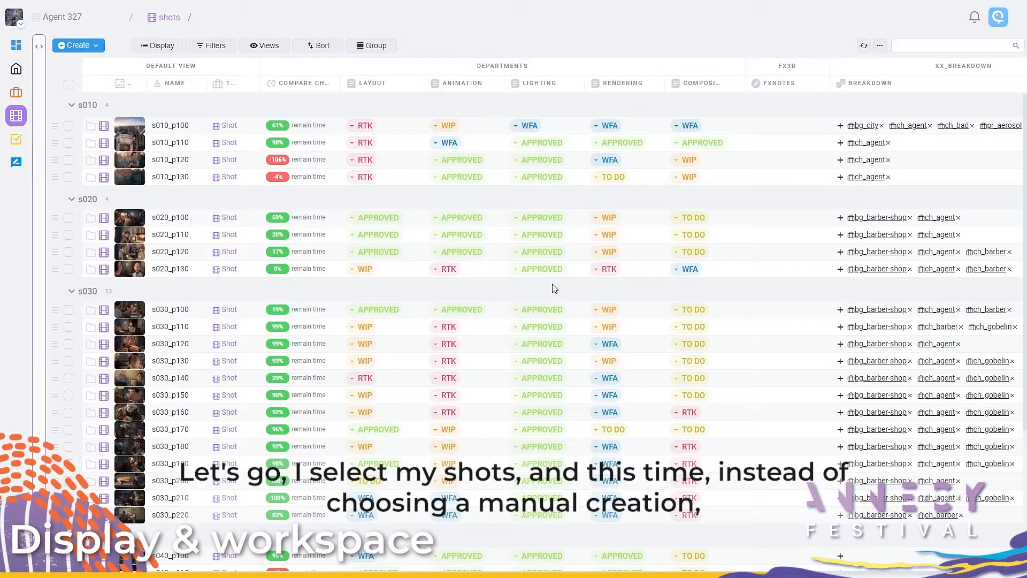
# Step: Add an fx3d task to the Standard shot template, reached by adding a new step to all selected shots
pyautogui.click(69, 84)
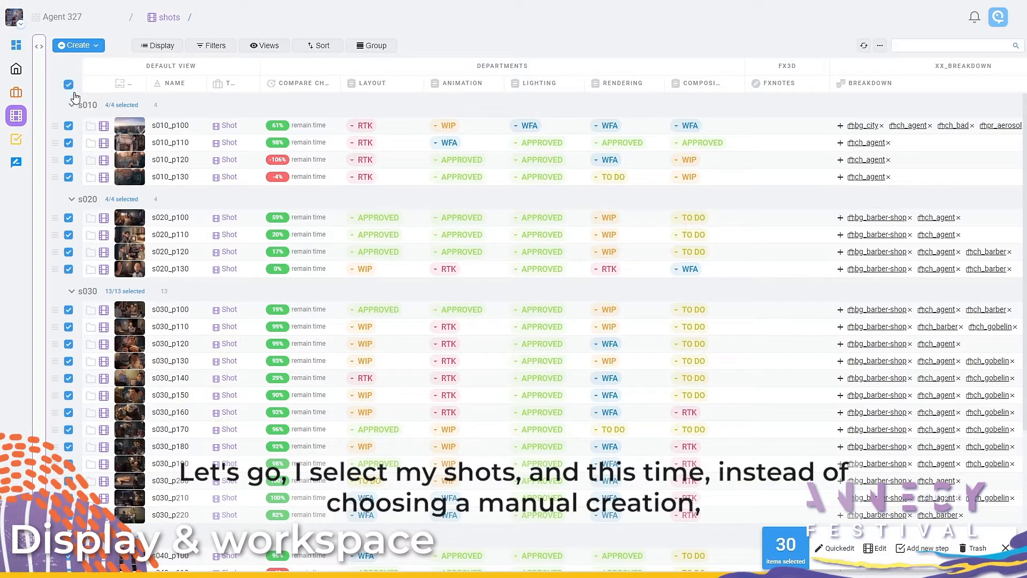
pyautogui.click(916, 549)
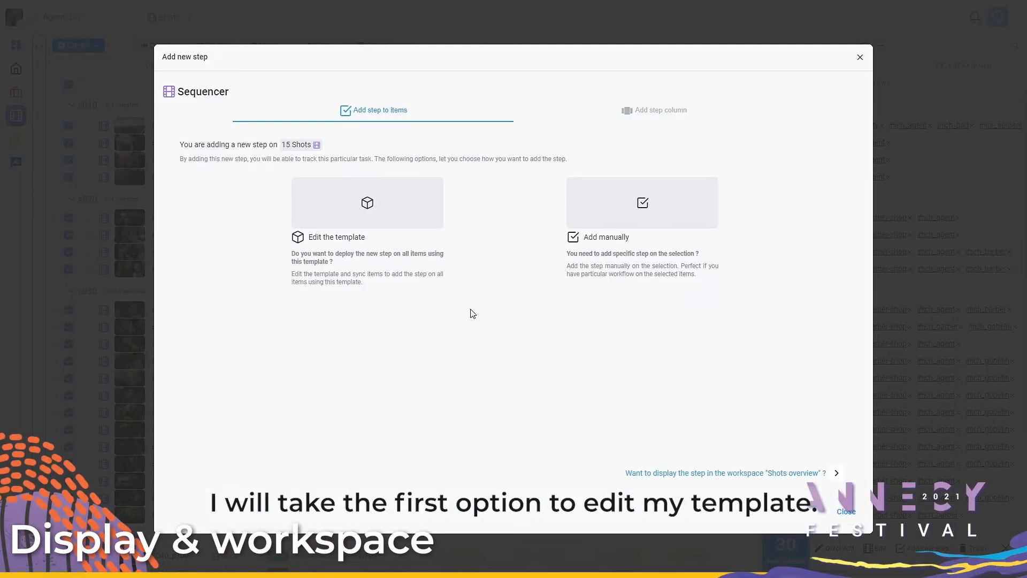
pyautogui.click(376, 236)
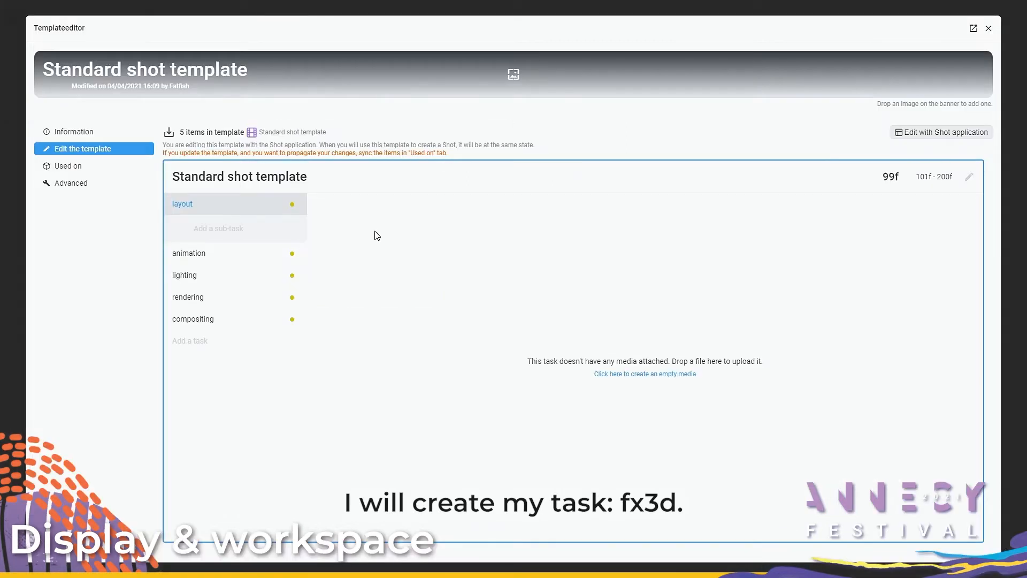
pyautogui.click(209, 341)
pyautogui.write('fx3d')
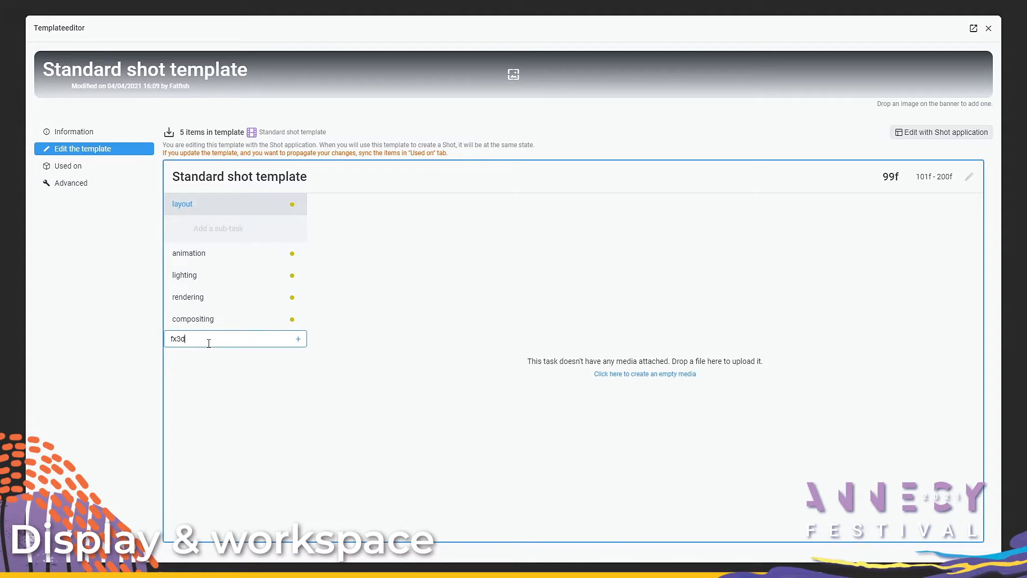
pyautogui.press('Return')
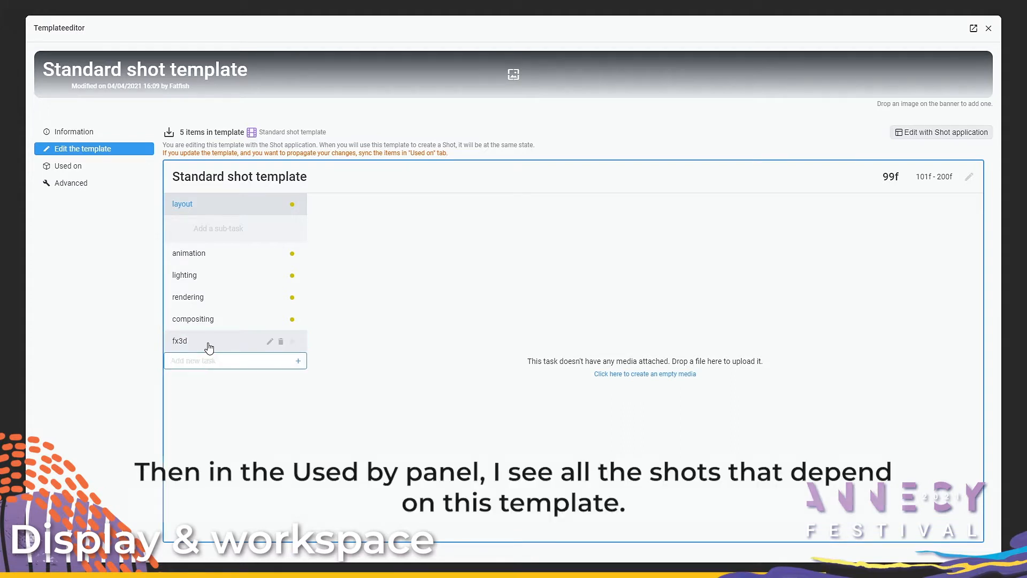
# Step: Compare all items using the Standard shot template, inspect s010_p100's differences and re-apply the template to all items
pyautogui.click(89, 172)
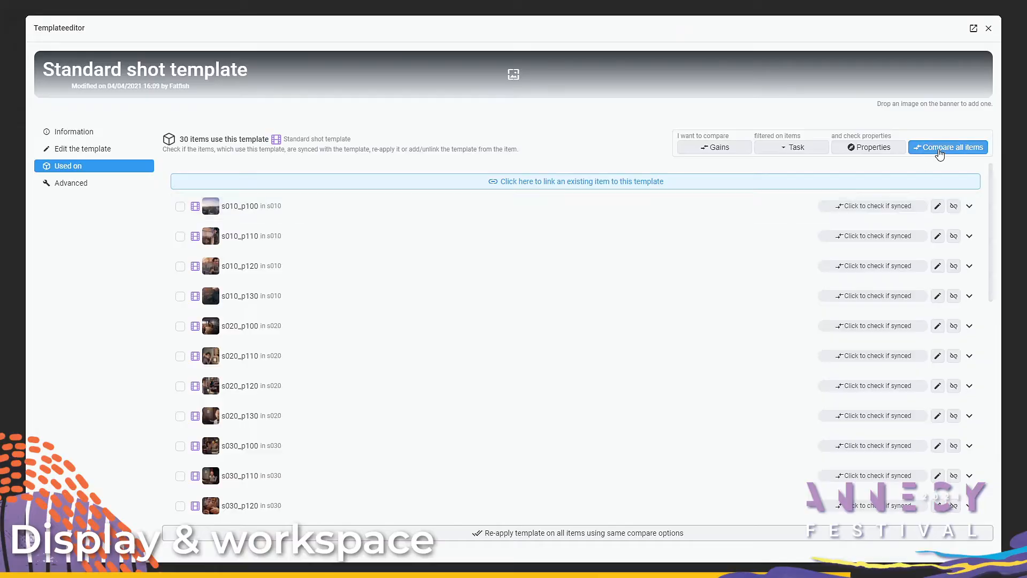
pyautogui.click(937, 148)
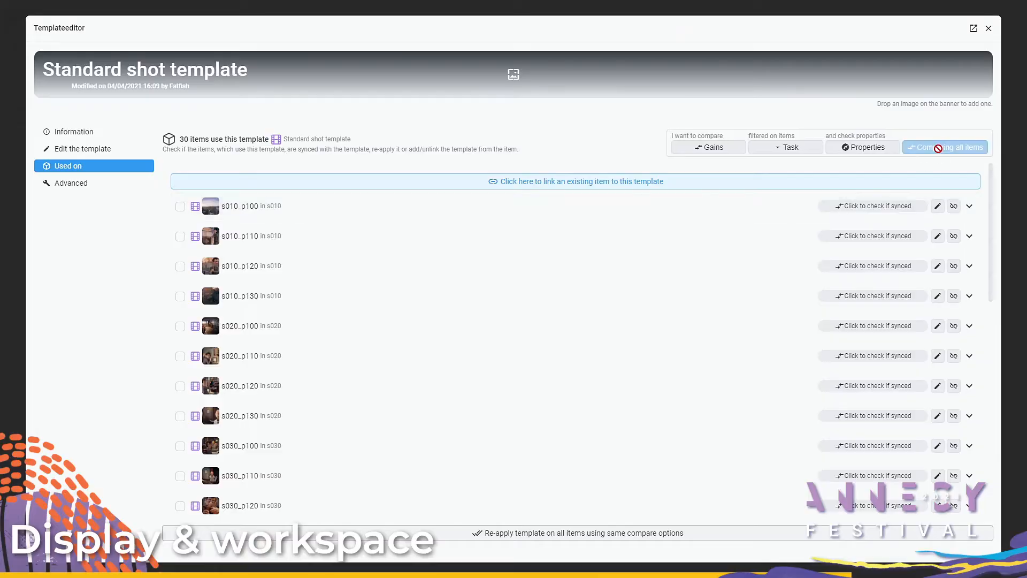
pyautogui.click(692, 212)
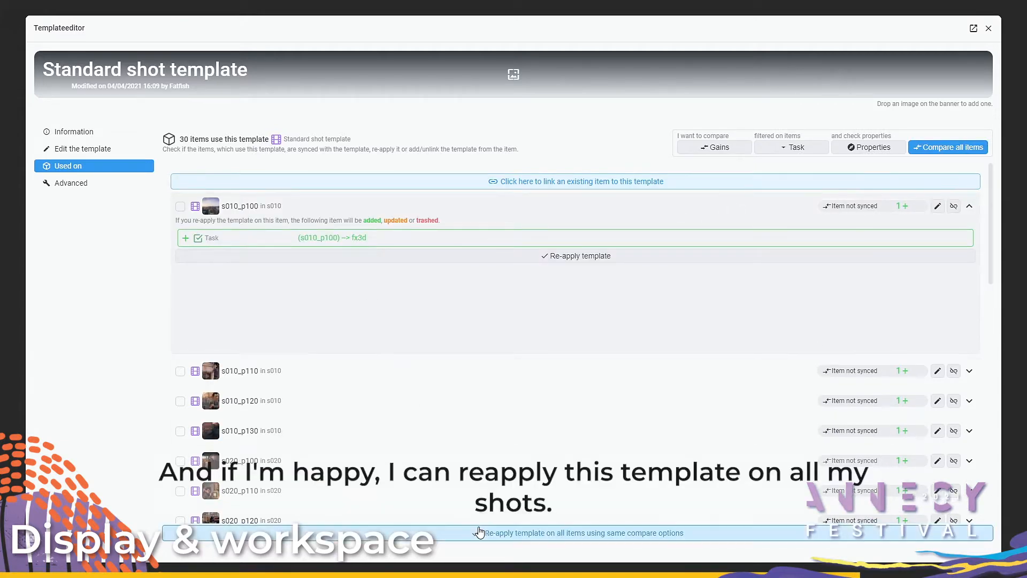
pyautogui.click(480, 534)
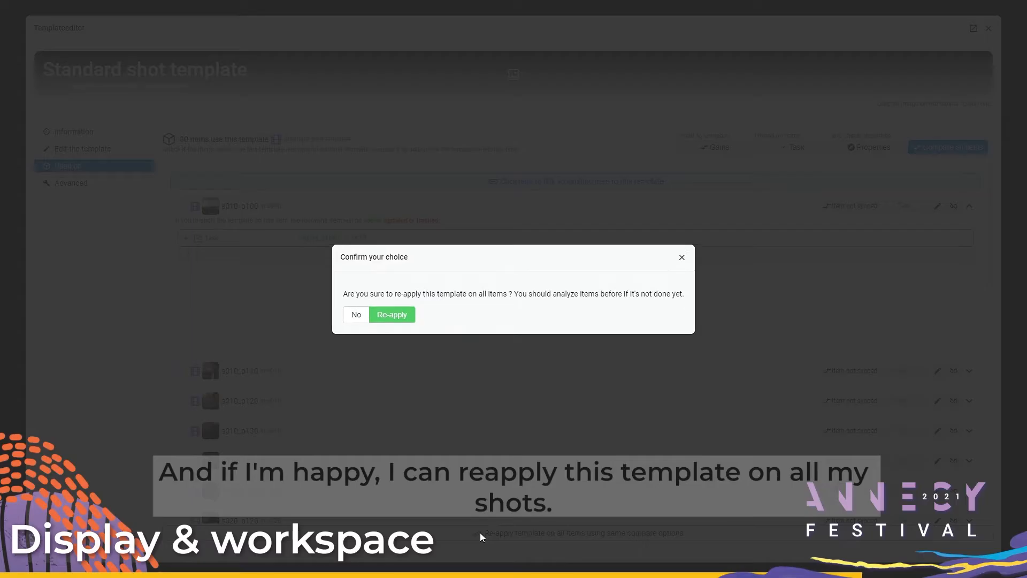
pyautogui.click(403, 315)
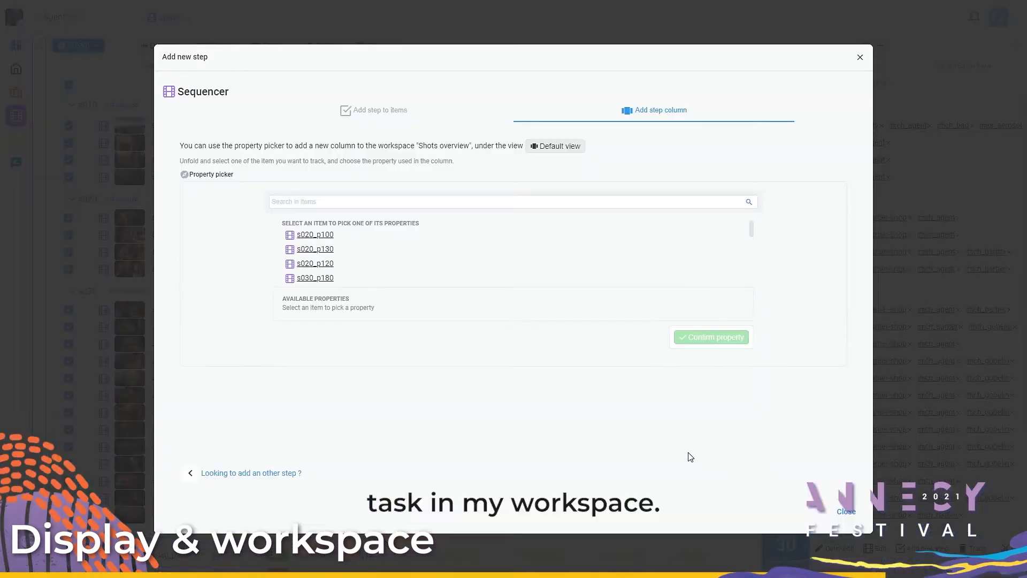
# Step: Add a column for the fx3d task's status, picked under s020_p100, to the FX3D view of the Shots overview workspace
pyautogui.click(279, 237)
pyautogui.click(310, 272)
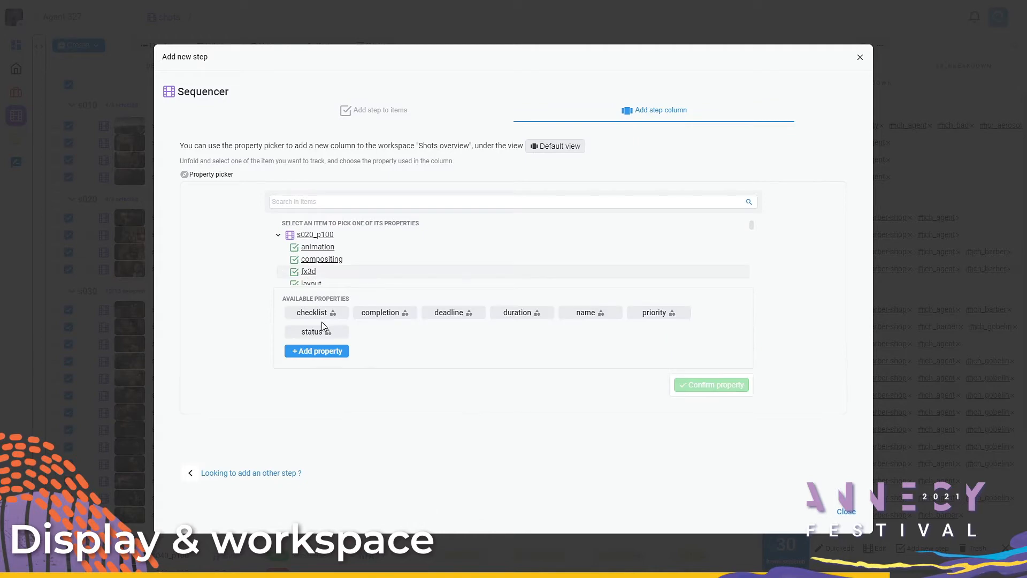
pyautogui.click(323, 333)
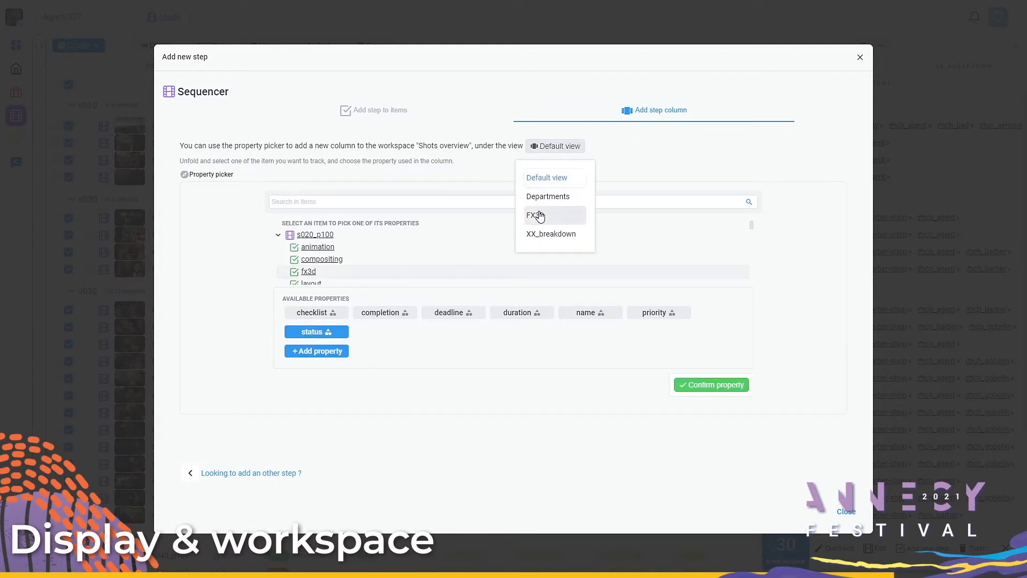
pyautogui.click(698, 386)
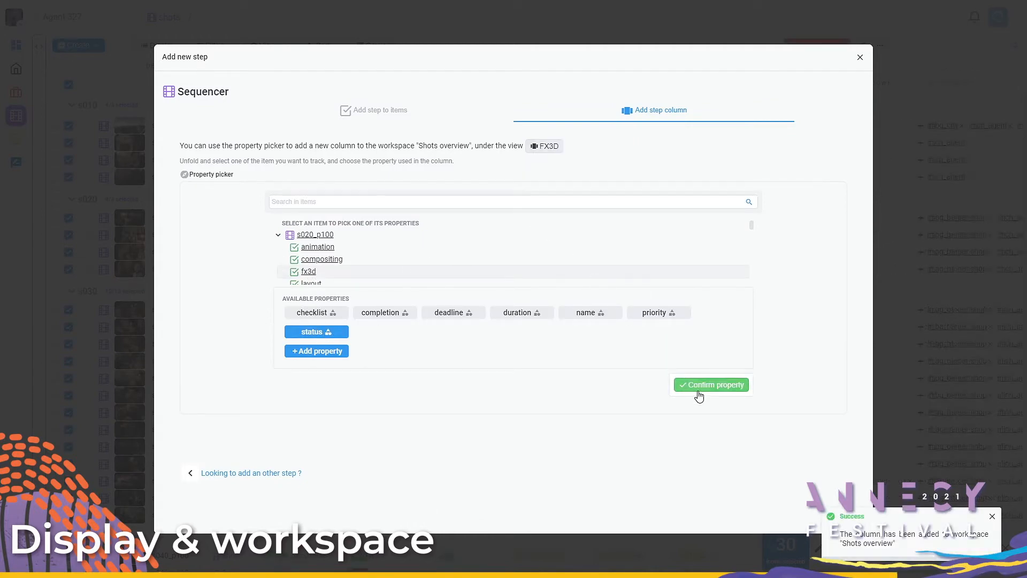
pyautogui.click(875, 431)
# Step: Set the fx3d status to TO DO on one shot and apply it to all selected shots
pyautogui.click(856, 370)
pyautogui.click(847, 394)
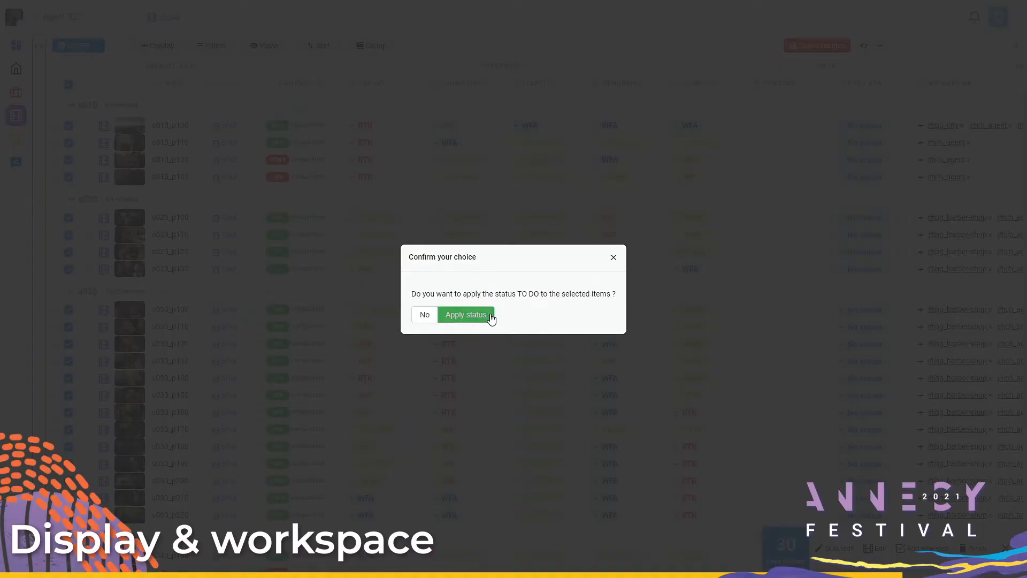
pyautogui.click(484, 319)
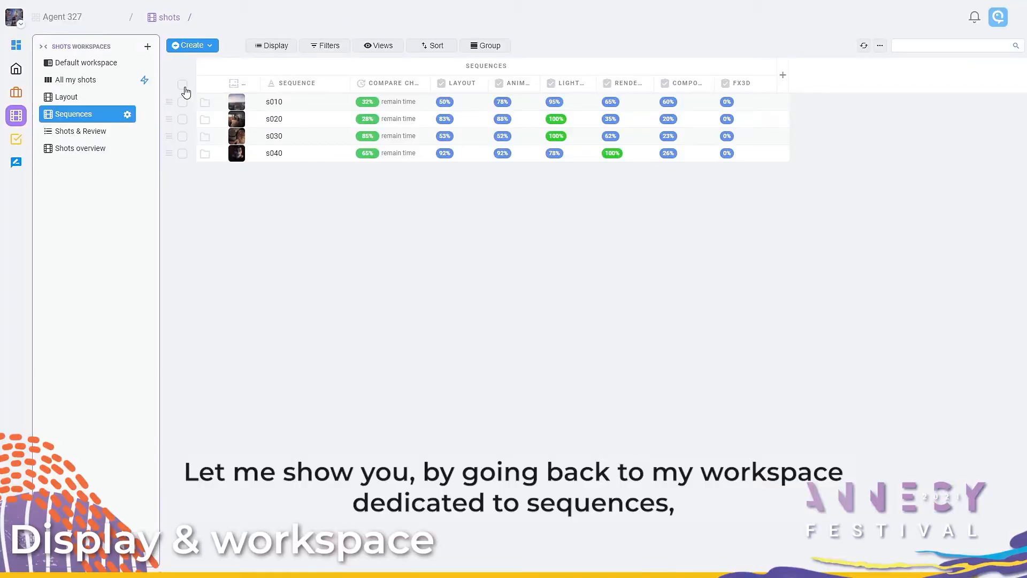
# Step: Select all four sequences in the Sequences workspace and manually add a blank task step named layout to them
pyautogui.click(183, 86)
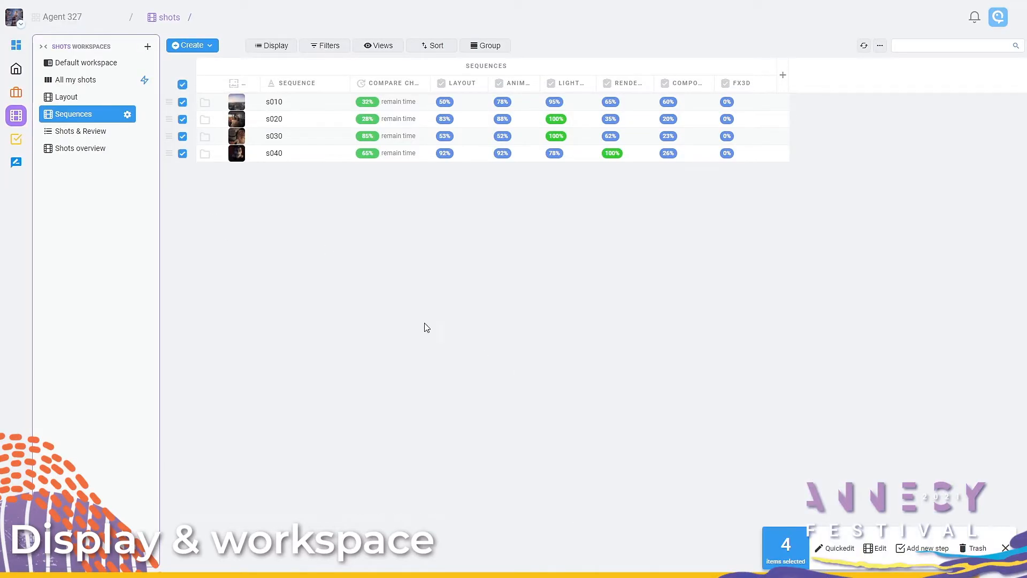
pyautogui.click(915, 547)
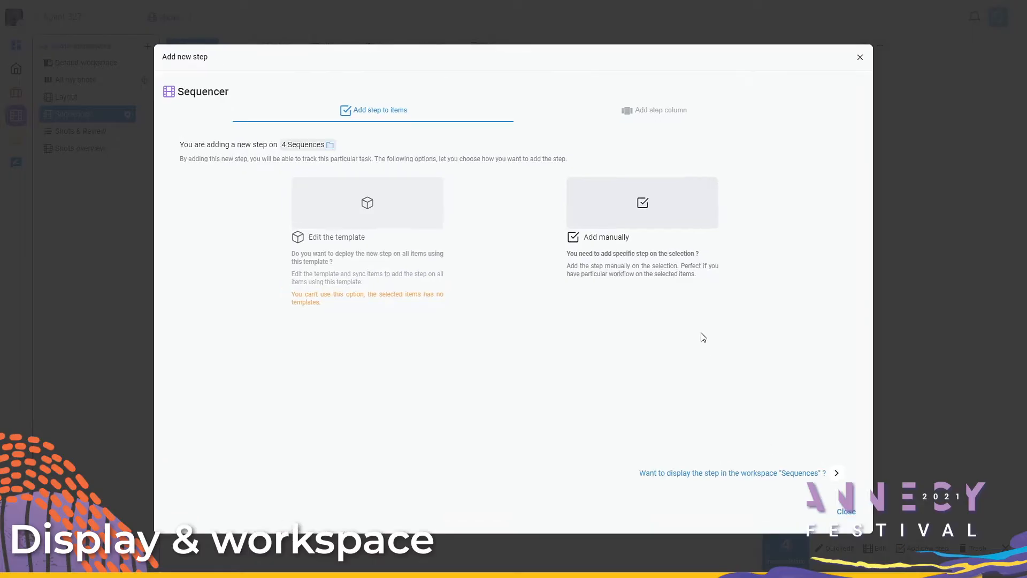
pyautogui.click(646, 227)
pyautogui.click(525, 197)
pyautogui.write('la')
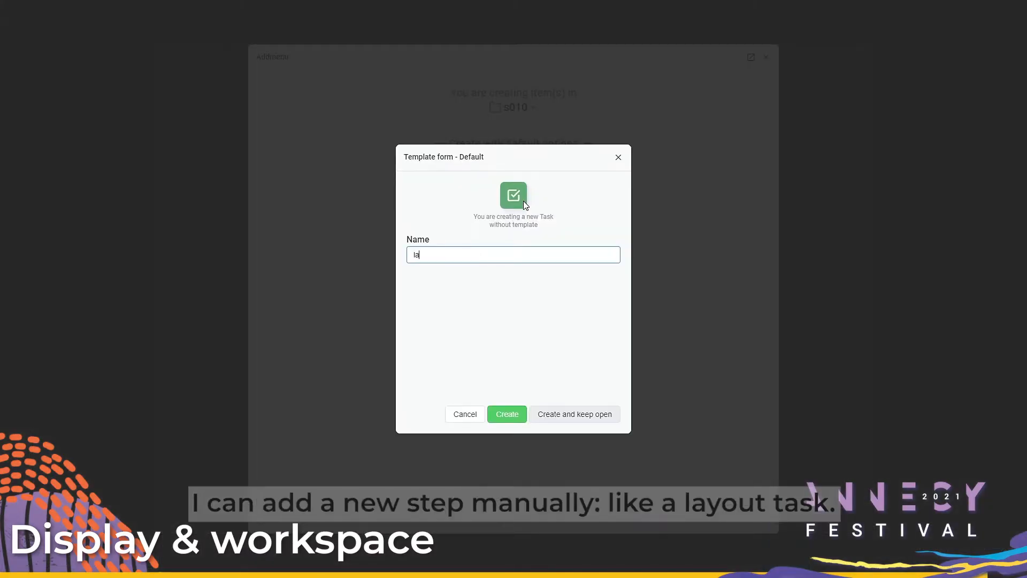
pyautogui.write('yout')
pyautogui.press('Return')
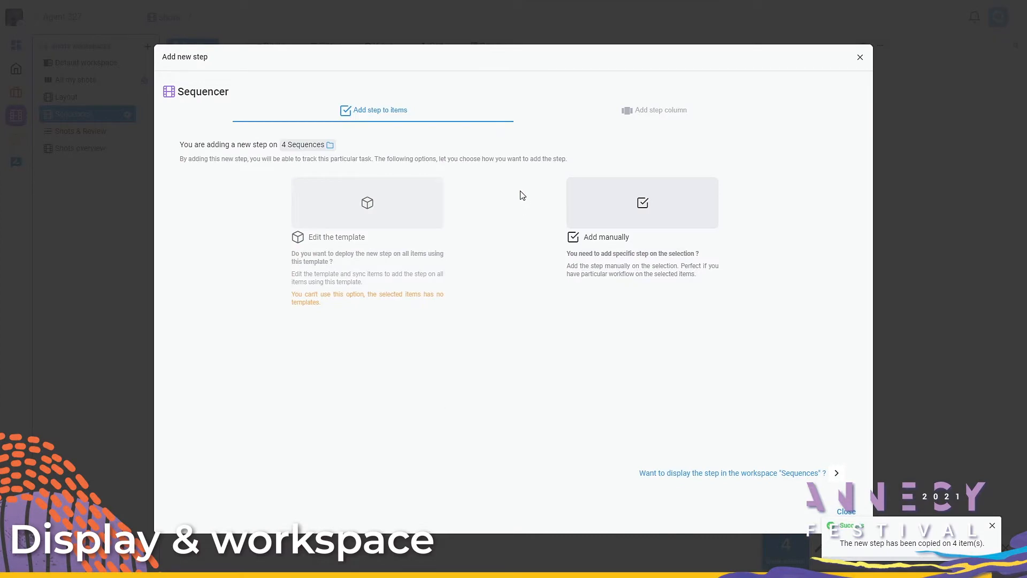
# Step: Add a column for the layout task's status, picked under s010, to the Sequences view
pyautogui.click(709, 473)
pyautogui.click(278, 235)
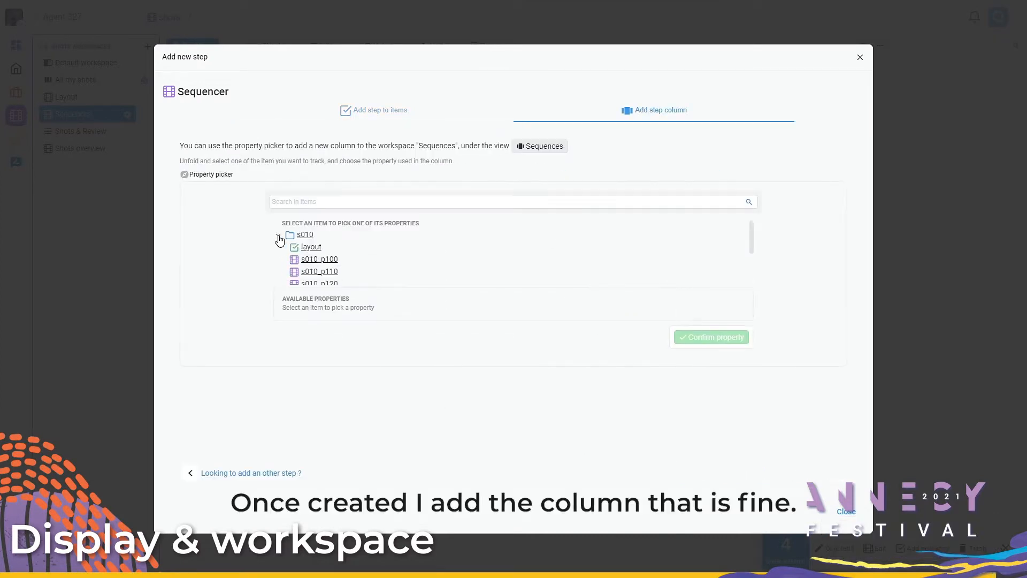
pyautogui.click(310, 247)
pyautogui.click(714, 385)
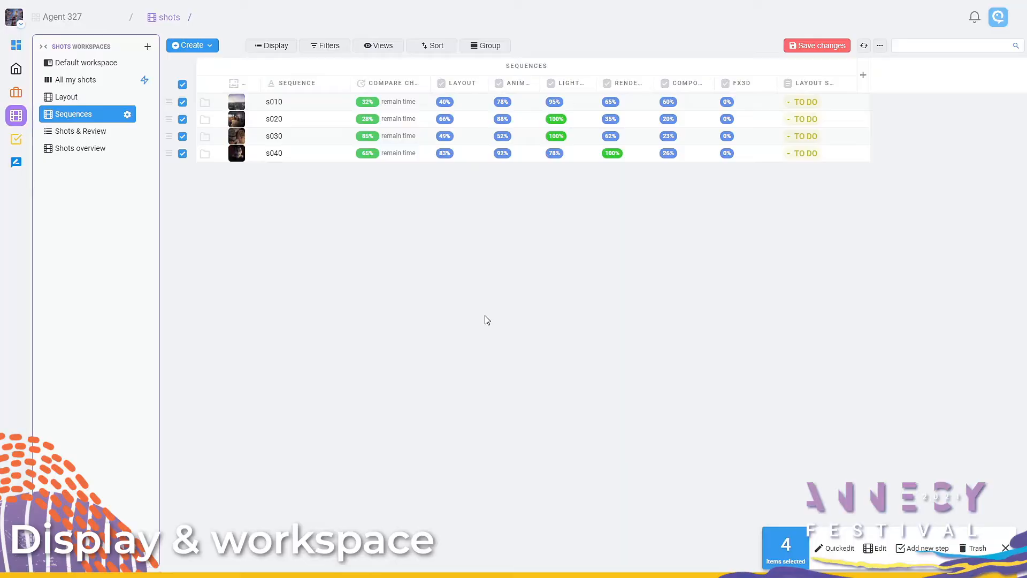
# Step: Open sequence s010 and create an empty media on its layout task
pyautogui.click(281, 104)
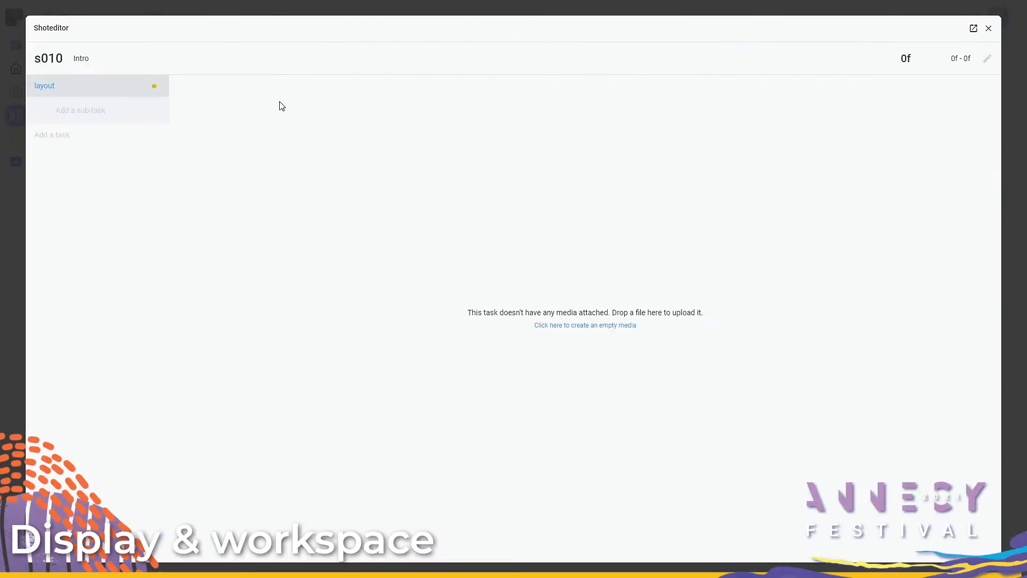
pyautogui.click(607, 326)
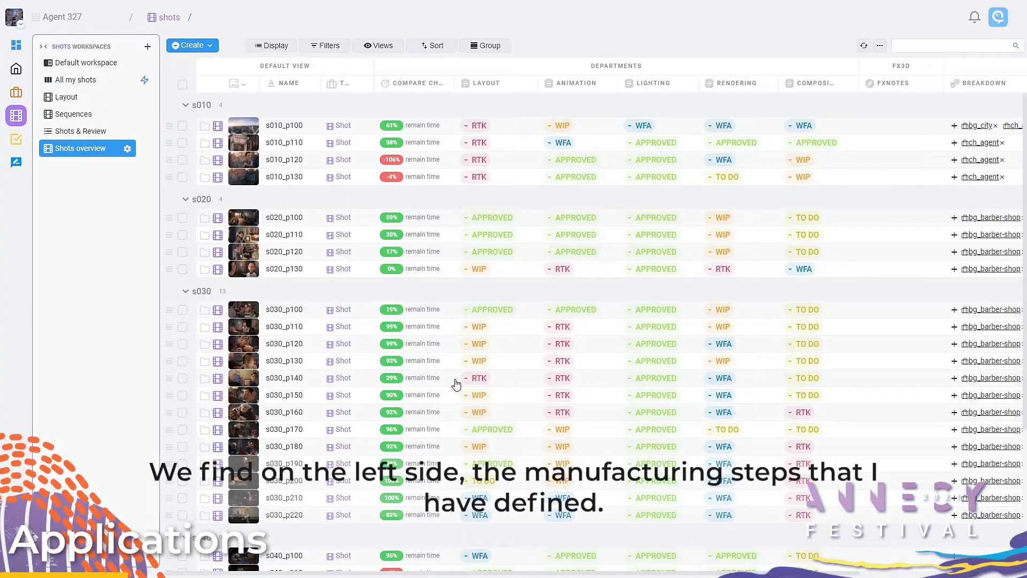
# Step: Open shot s020_p100 from the Shots overview and look at the sub-task entry under its layout task without adding one
pyautogui.click(218, 218)
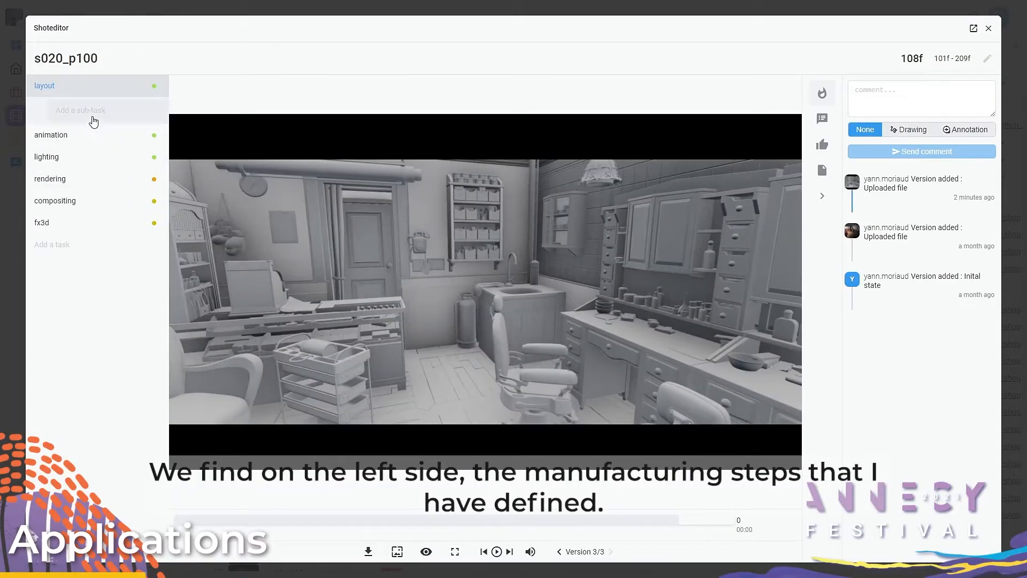
pyautogui.click(94, 111)
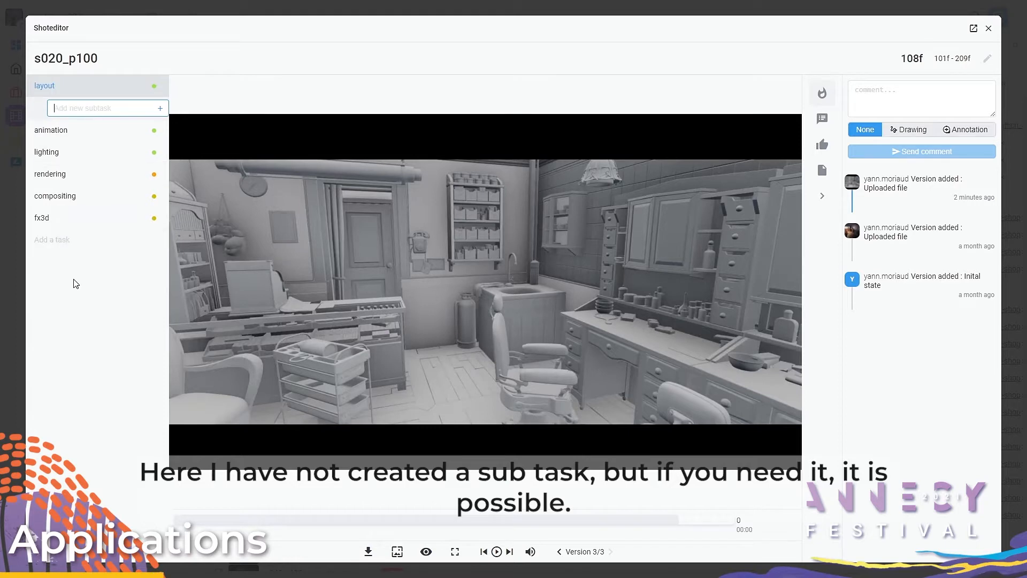
pyautogui.click(73, 298)
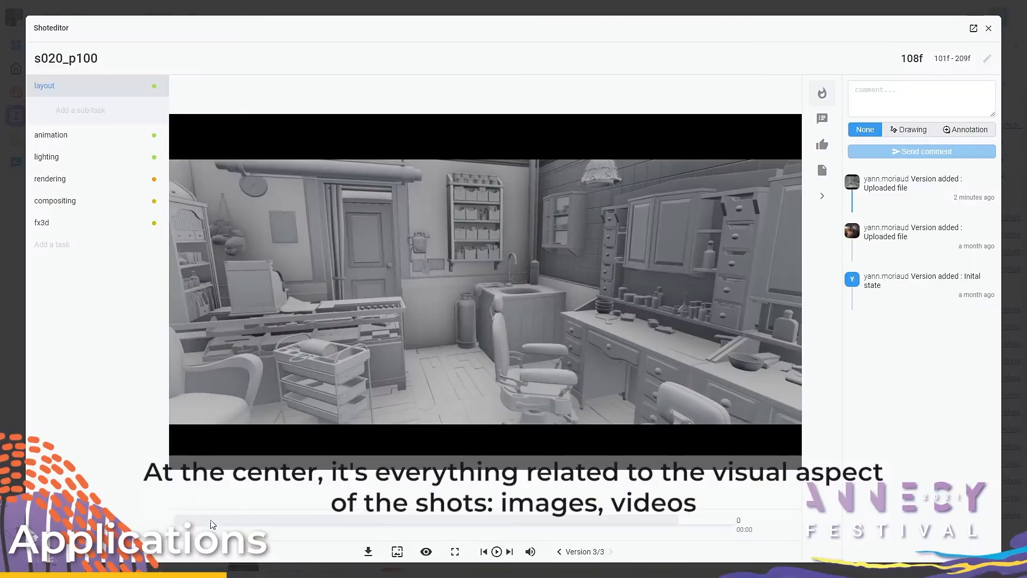
# Step: Scrub the layout video to frame 45 and place an annotation point on the blank wall
pyautogui.moveTo(216, 522); pyautogui.dragTo(371, 527)
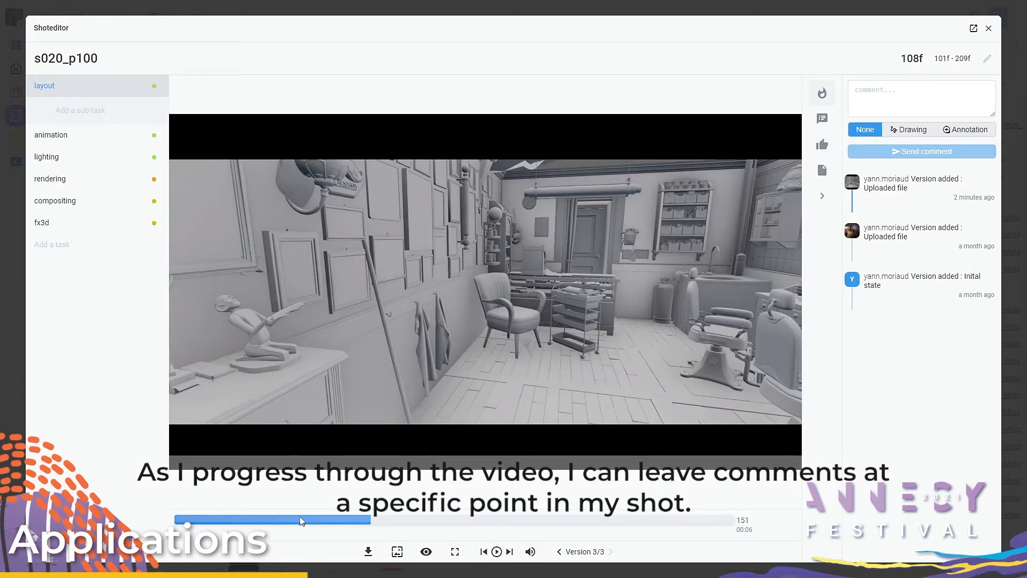
pyautogui.moveTo(302, 522); pyautogui.dragTo(234, 524)
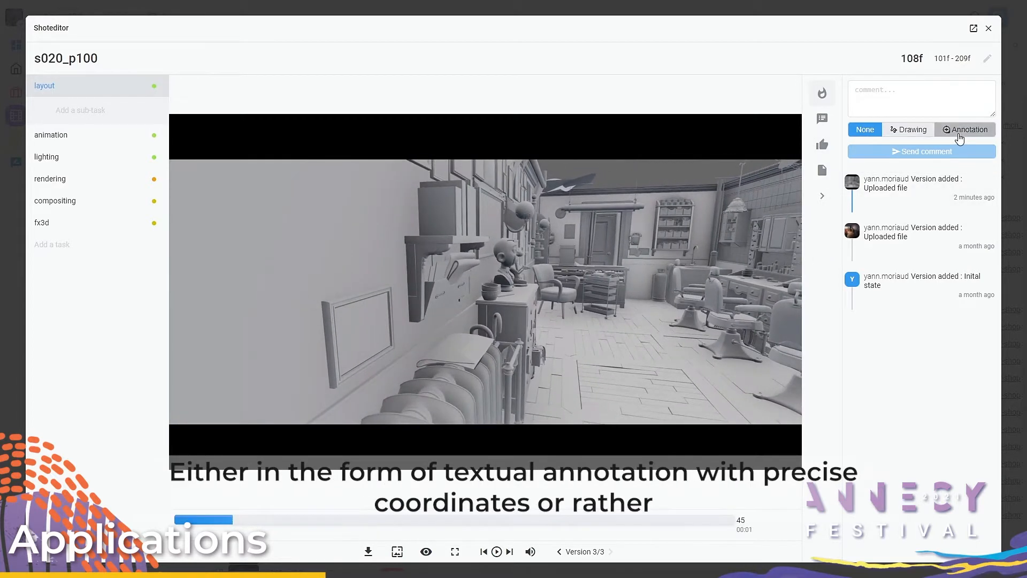
pyautogui.click(957, 133)
pyautogui.click(349, 241)
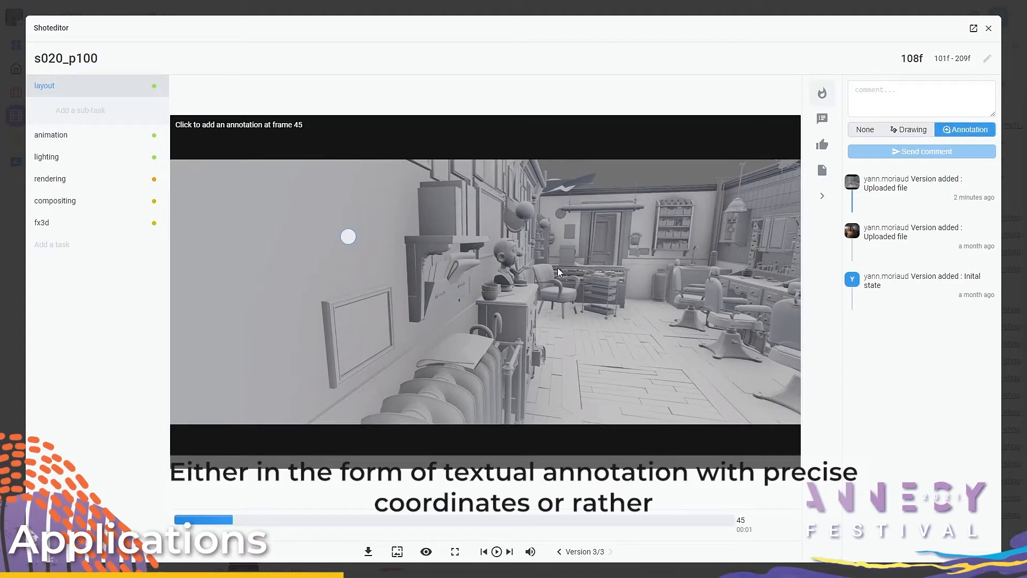
# Step: Draw two rectangular frames on the wall at frame 45 and send the drawing with the comment "Add frames on wall"
pyautogui.click(911, 135)
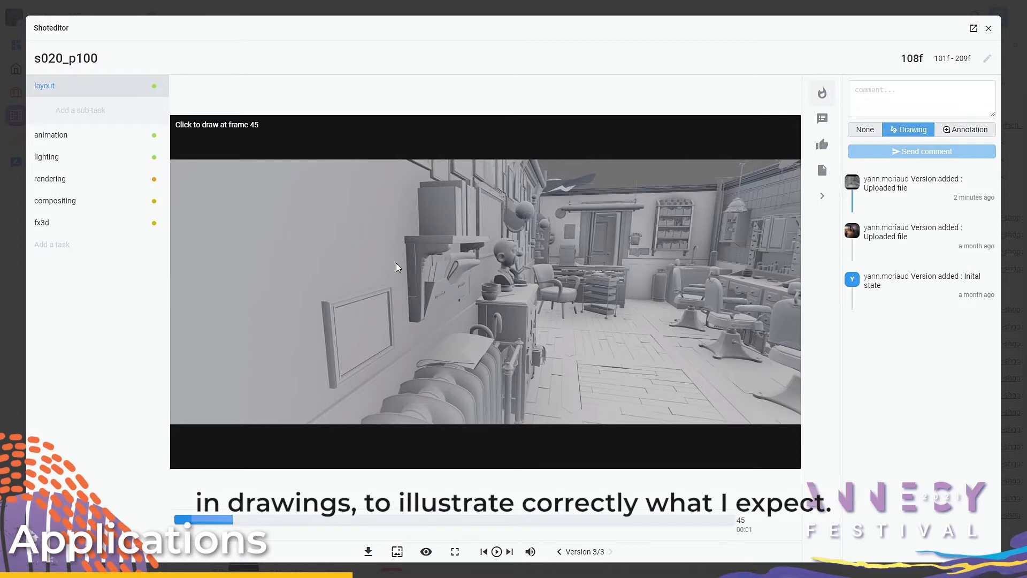
pyautogui.moveTo(386, 178)
pyautogui.mouseDown()
pyautogui.moveTo(388, 270)
pyautogui.moveTo(325, 280)
pyautogui.mouseUp()
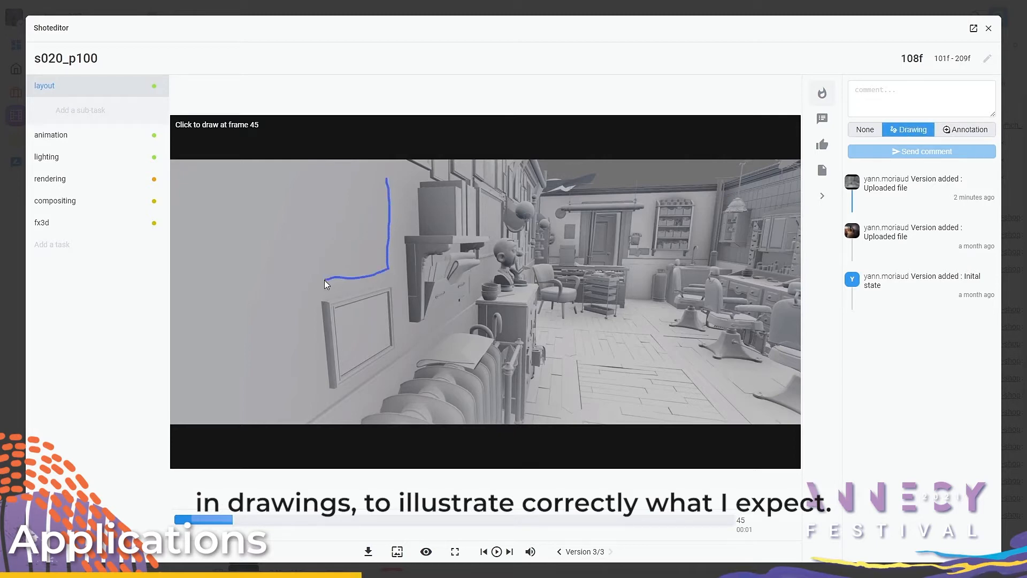
pyautogui.moveTo(321, 178); pyautogui.dragTo(325, 270)
pyautogui.moveTo(331, 173); pyautogui.dragTo(388, 182)
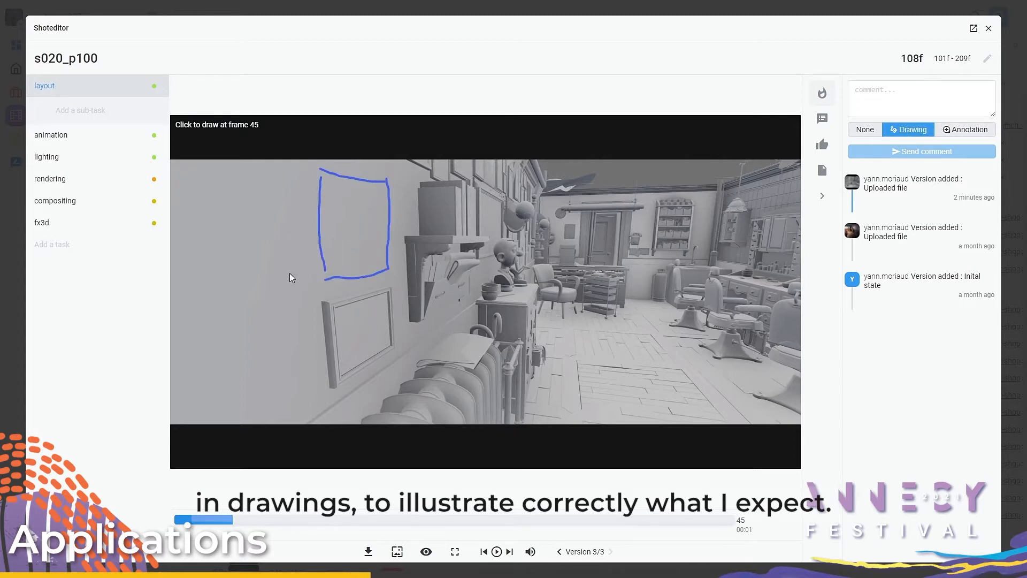
pyautogui.moveTo(302, 250)
pyautogui.mouseDown()
pyautogui.moveTo(312, 345)
pyautogui.moveTo(272, 364)
pyautogui.mouseUp()
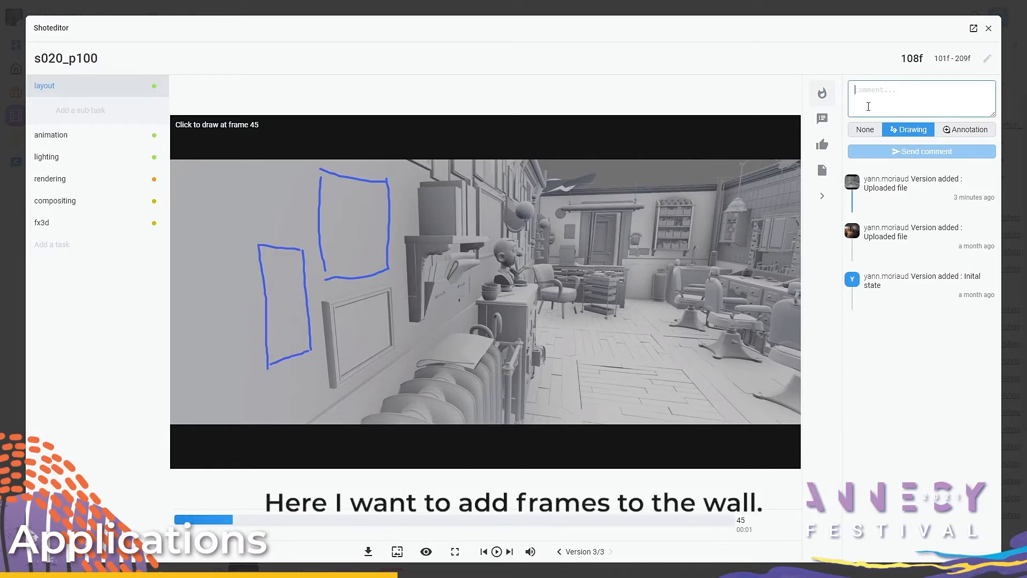
pyautogui.write('Add frames on wall')
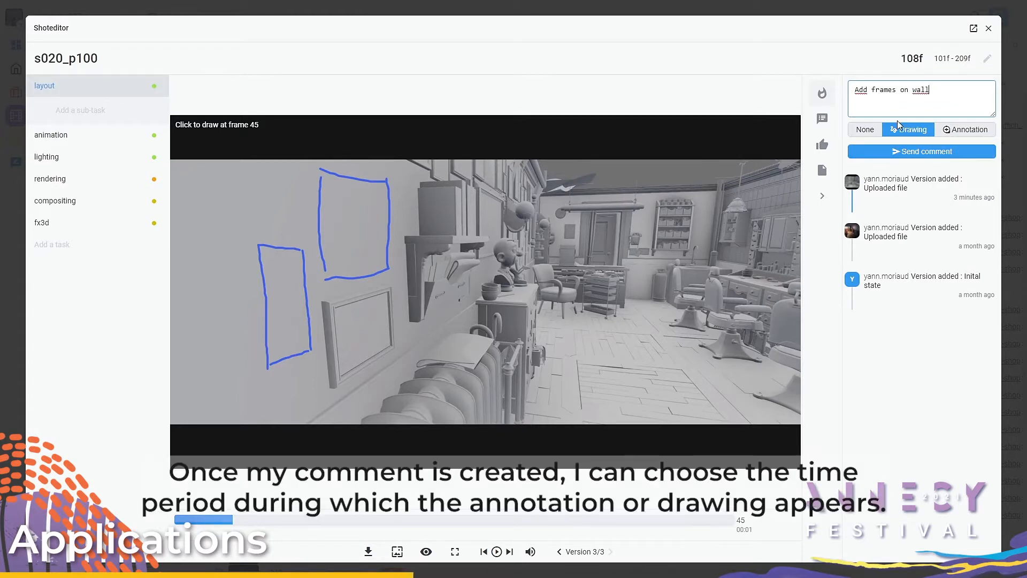
pyautogui.click(904, 152)
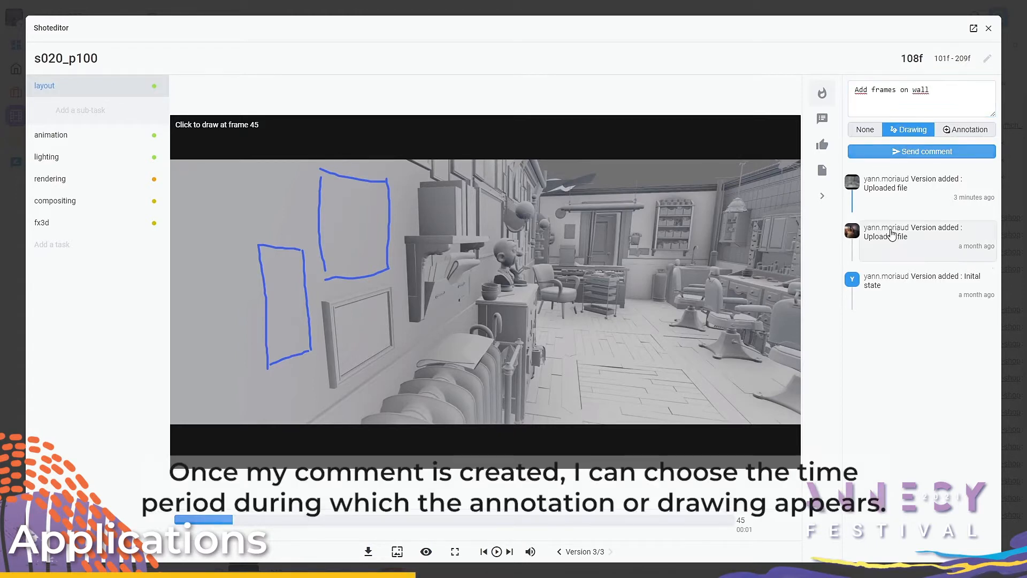
# Step: Adjust the drawing's display period on the video timeline and mark the "Add frames on wall" comment as a retake
pyautogui.moveTo(234, 538)
pyautogui.mouseDown()
pyautogui.moveTo(224, 538)
pyautogui.moveTo(258, 535)
pyautogui.moveTo(246, 535)
pyautogui.mouseUp()
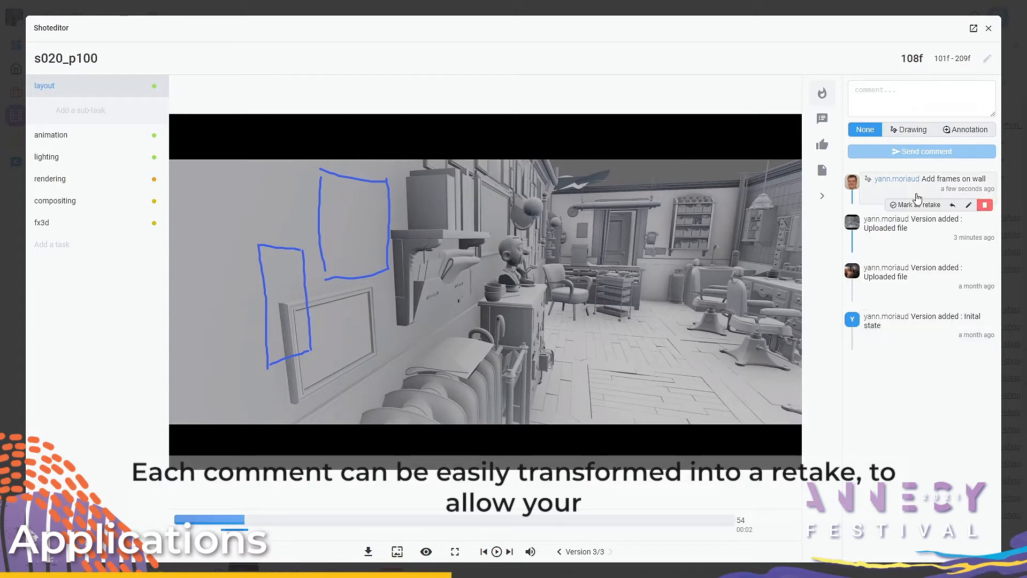
pyautogui.click(916, 205)
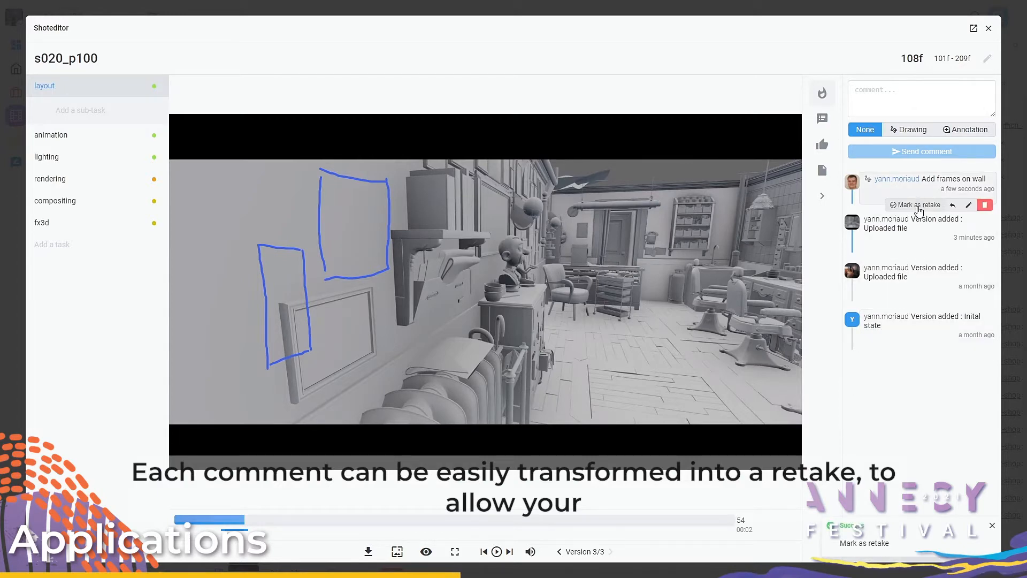